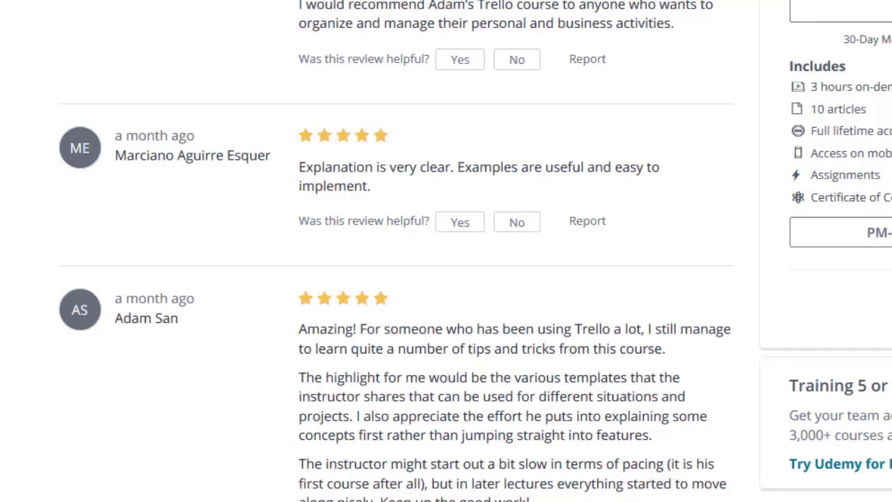
Scroll down through the Udemy course's student reviews
scroll(396, 251, "down", 7)
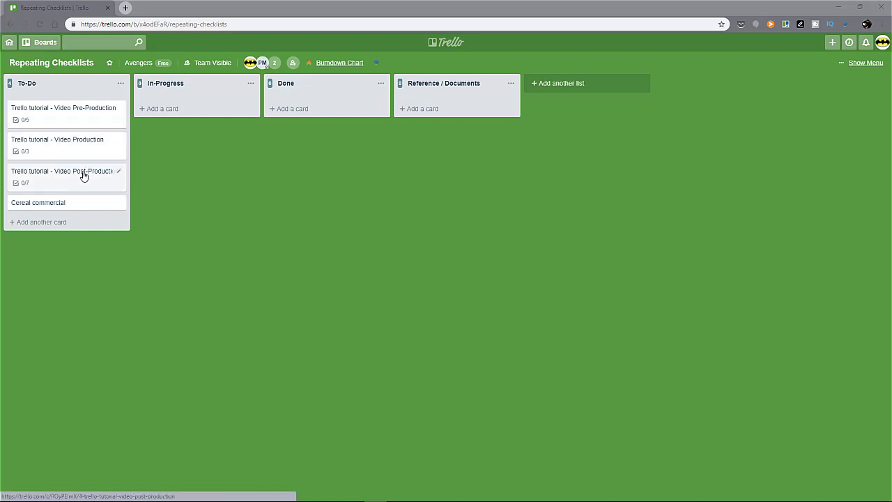
left_click(76, 122)
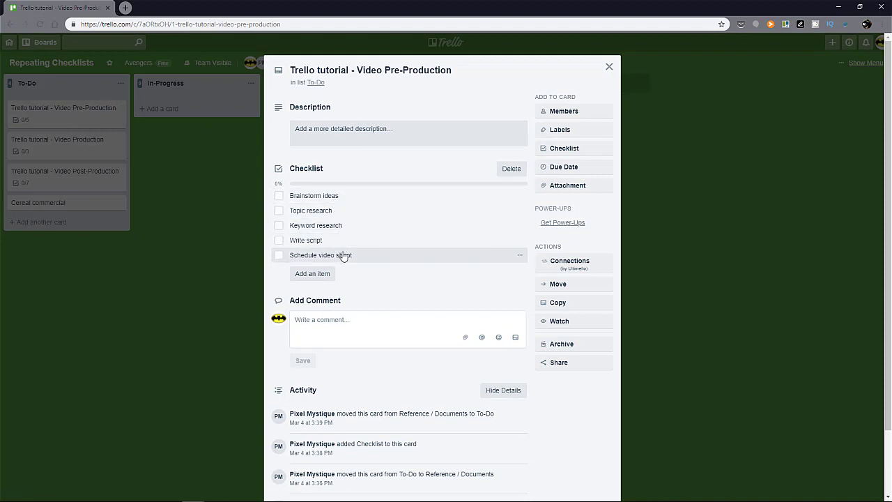
left_click(609, 66)
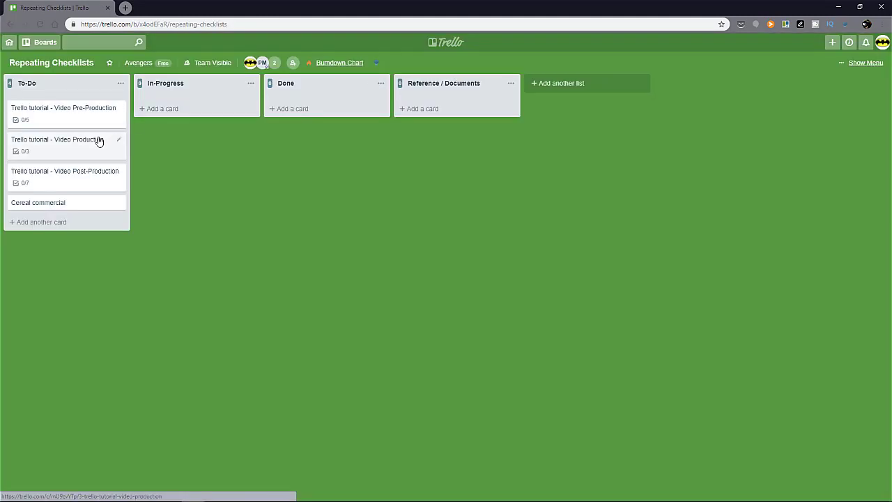
left_click(93, 143)
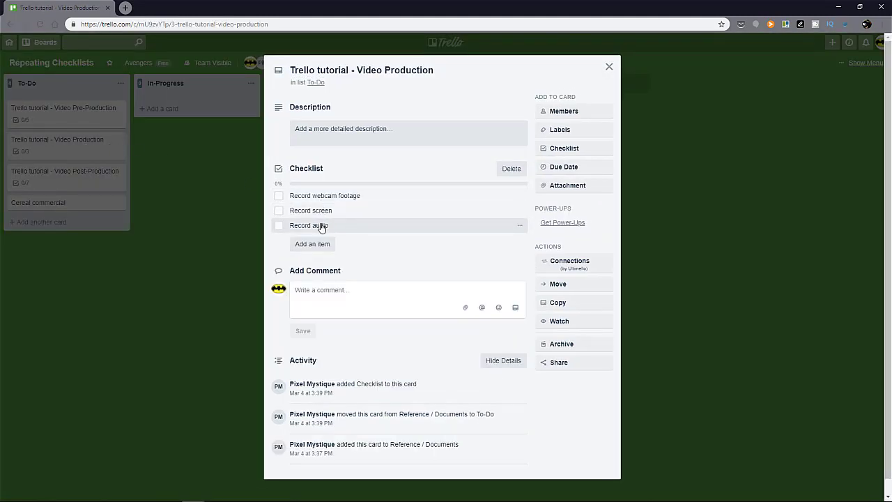
left_click(608, 68)
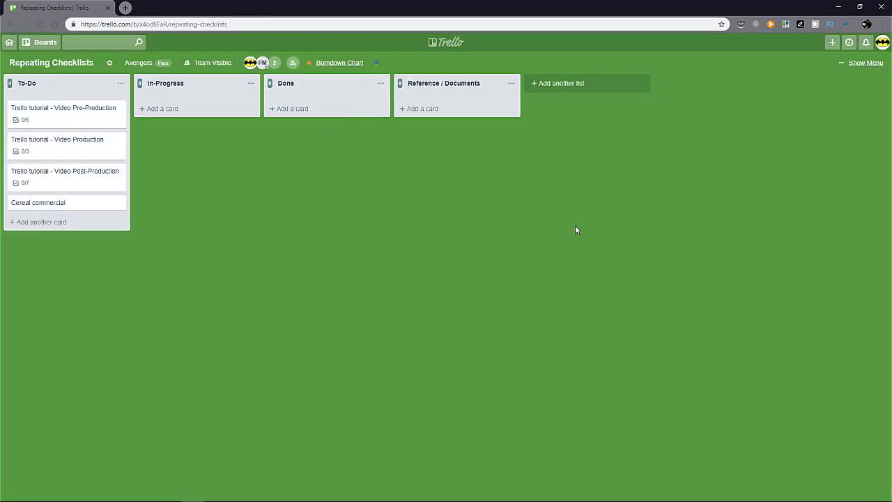
Give Cereal commercial a checklist copied from Video Post-Production's seven items, showing 0/7
left_click(80, 206)
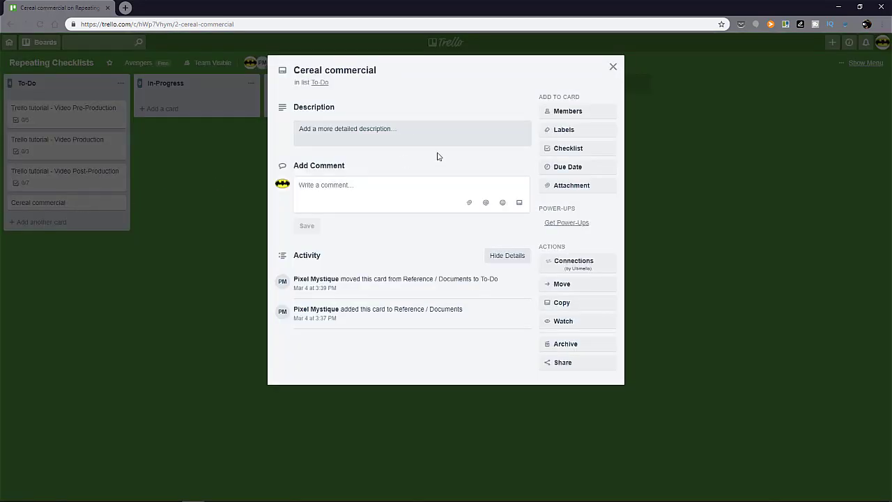
left_click(593, 149)
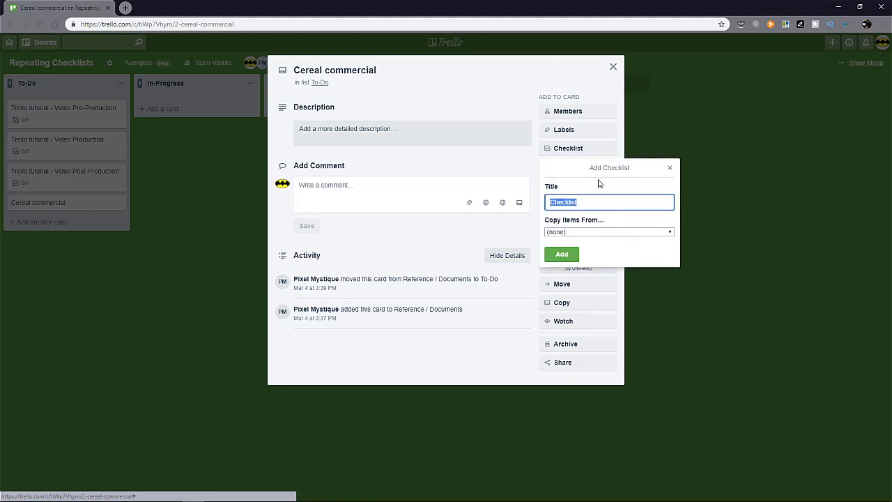
left_click(567, 259)
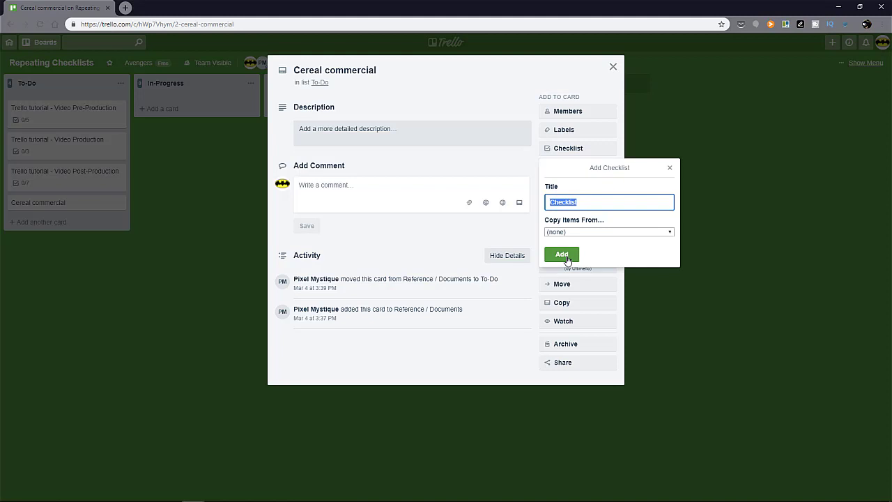
left_click(609, 232)
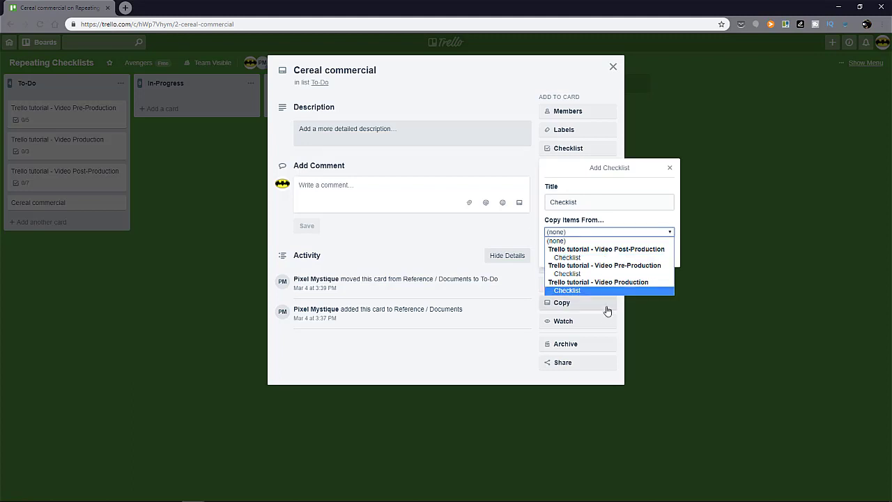
left_click(605, 257)
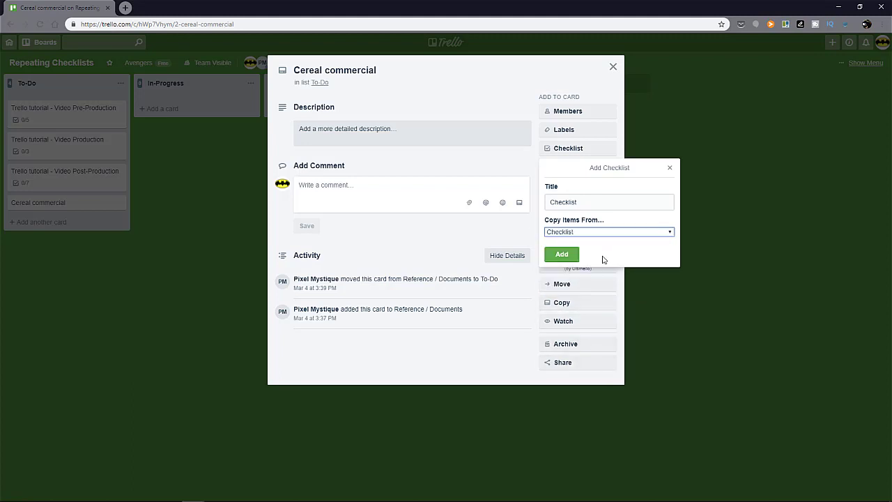
left_click(567, 256)
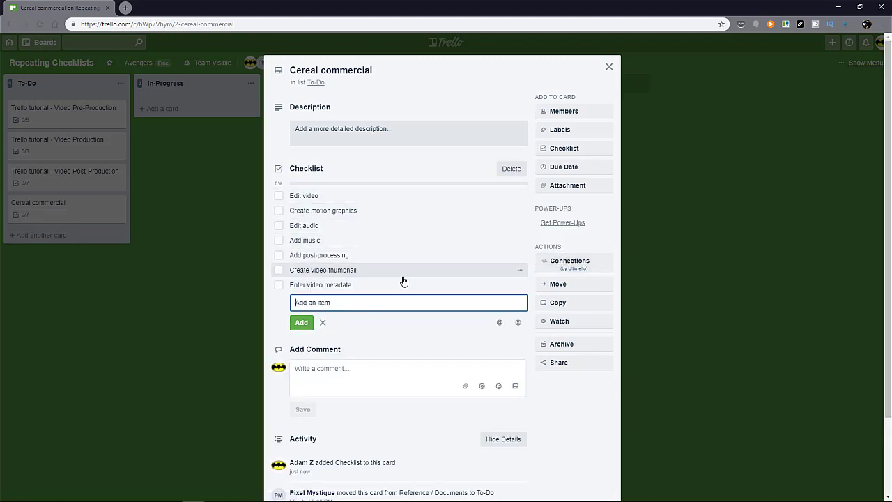
Add Video Production's Record webcam footage, Record screen and Record audio items to Cereal commercial
left_click(581, 155)
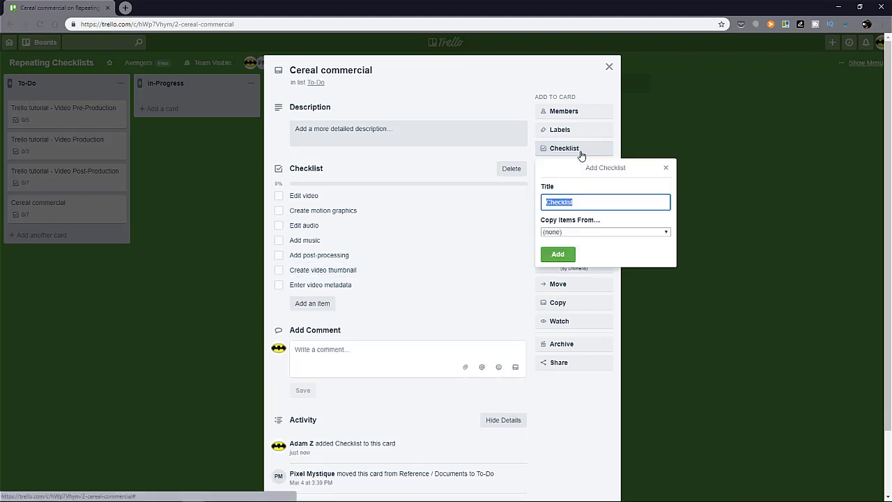
left_click(593, 233)
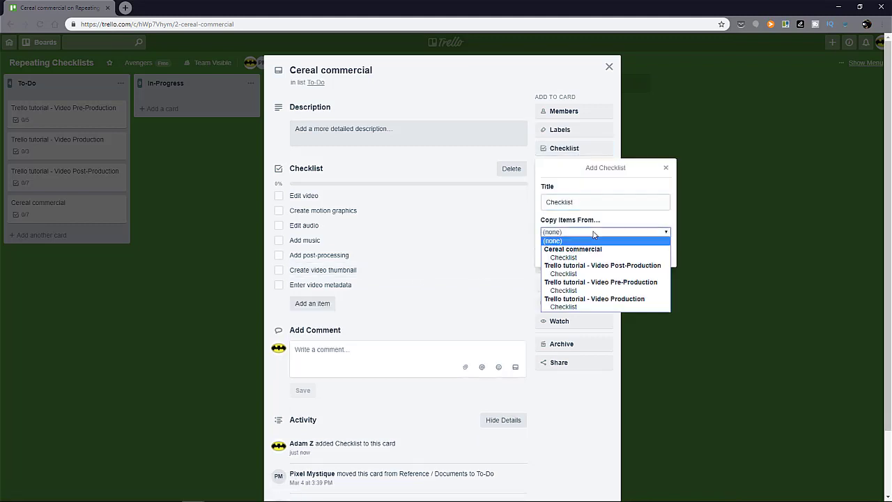
left_click(591, 307)
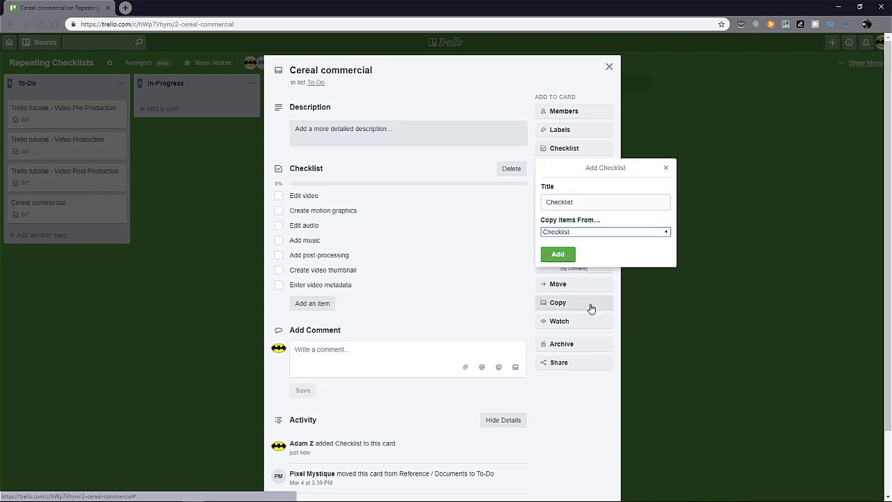
left_click(558, 259)
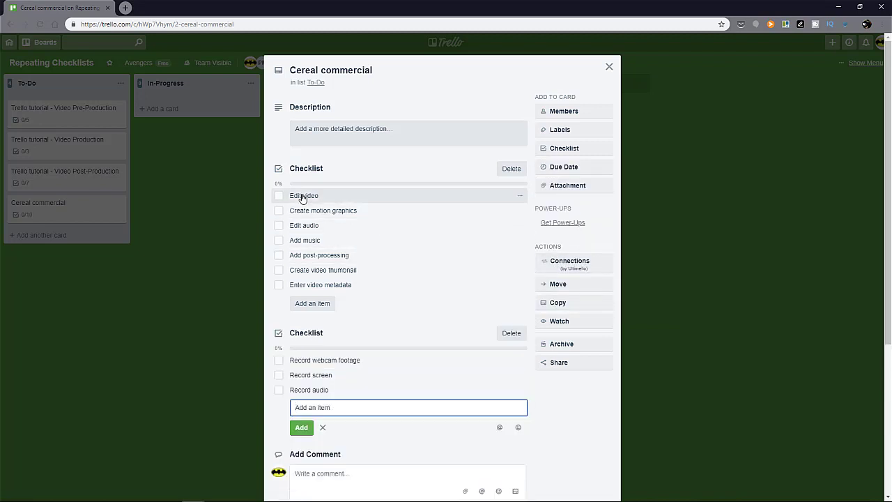
scroll(342, 378, "down", 2)
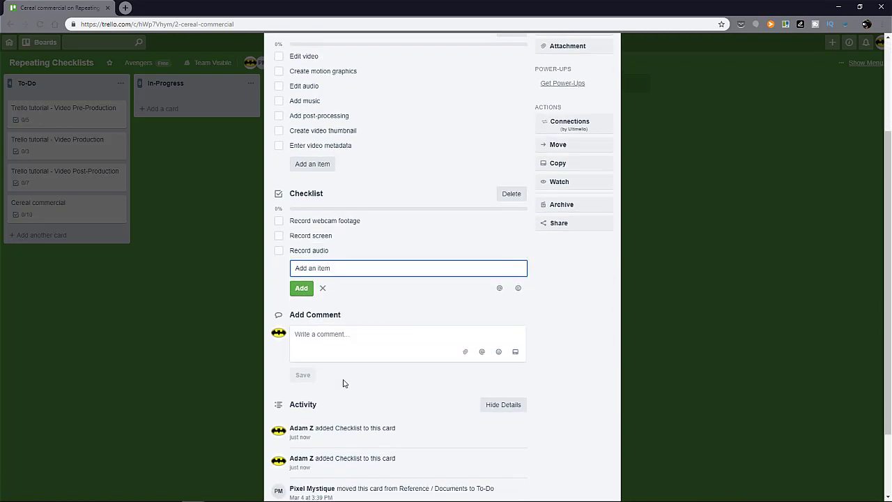
scroll(342, 377, "up", 1)
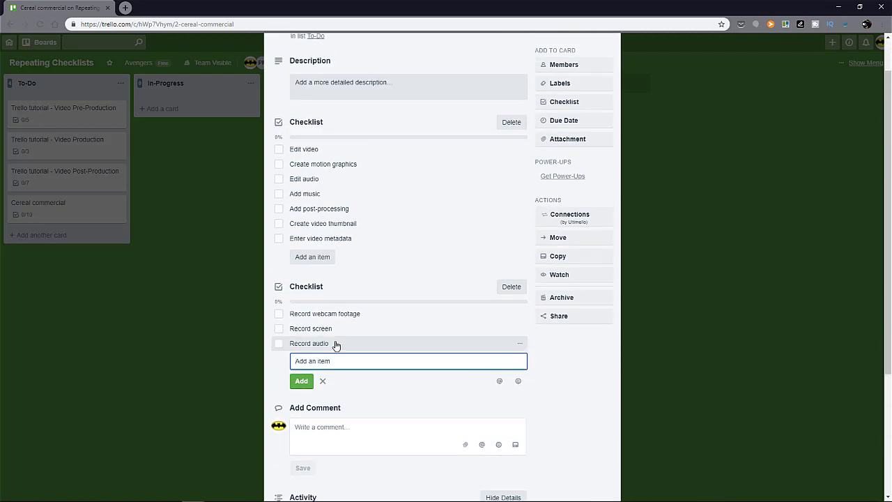
scroll(338, 344, "up", 1)
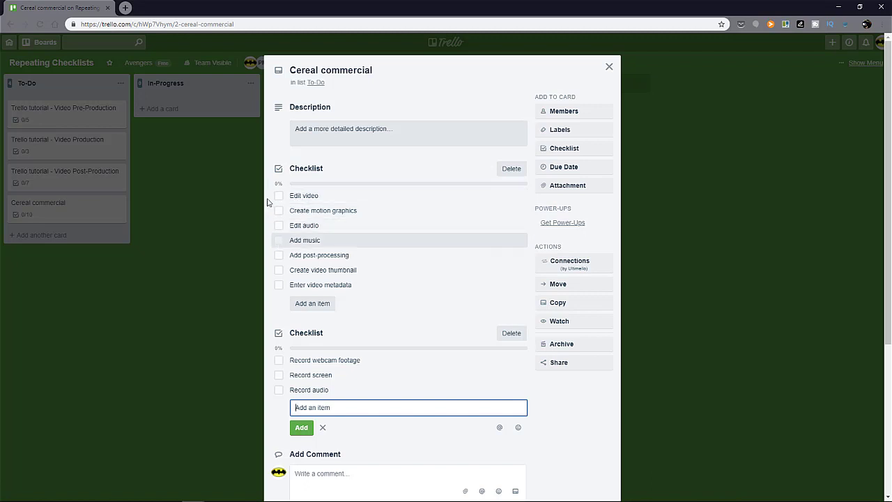
Mark Brainstorm ideas and Topic research done on the Video Pre-Production card
left_click(609, 67)
left_click(62, 117)
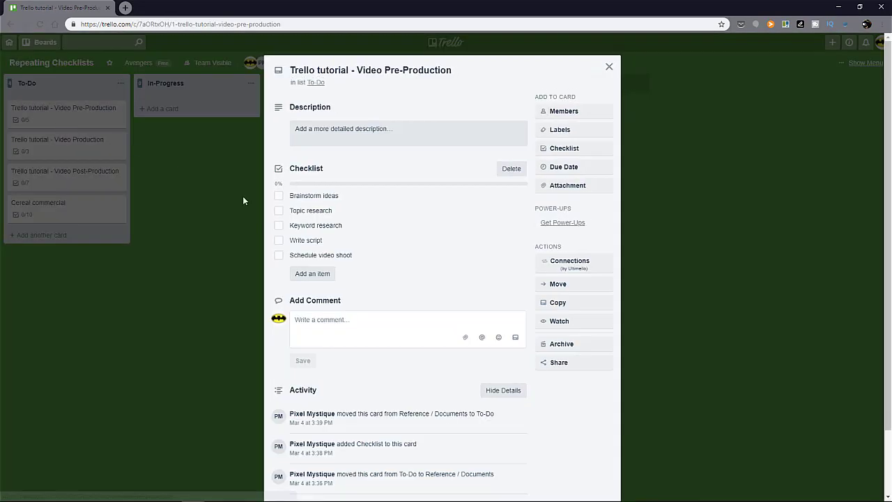
left_click(278, 196)
left_click(279, 210)
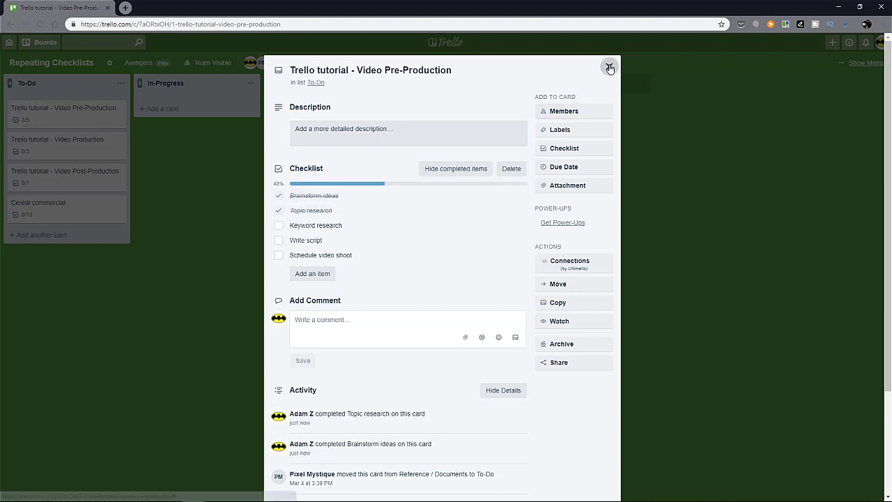
left_click(609, 67)
Delete both existing checklists from the Cereal commercial card
left_click(94, 207)
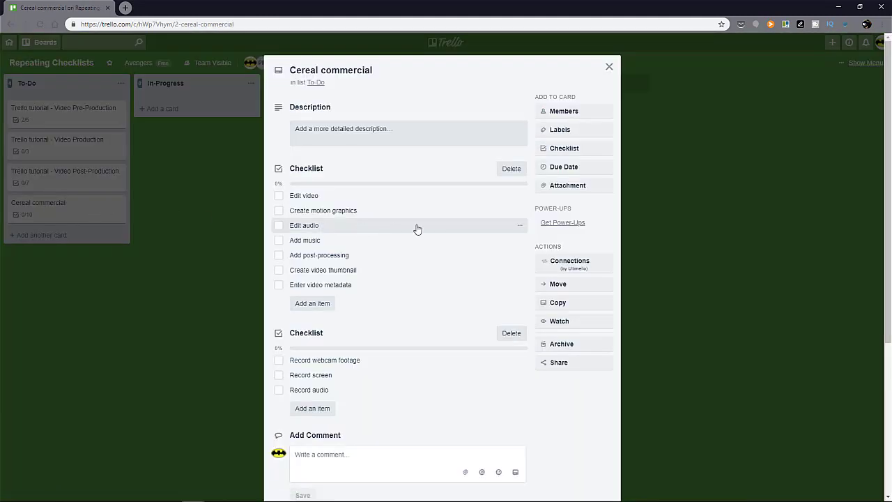
left_click(513, 171)
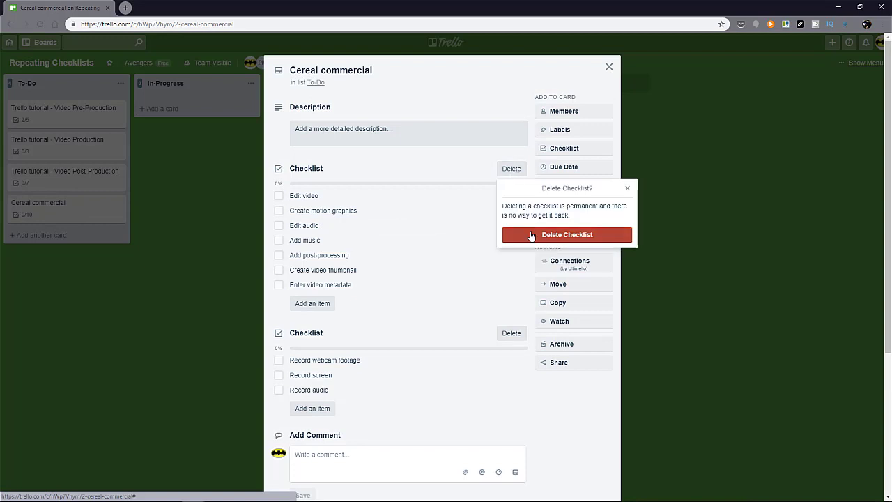
left_click(567, 235)
left_click(511, 169)
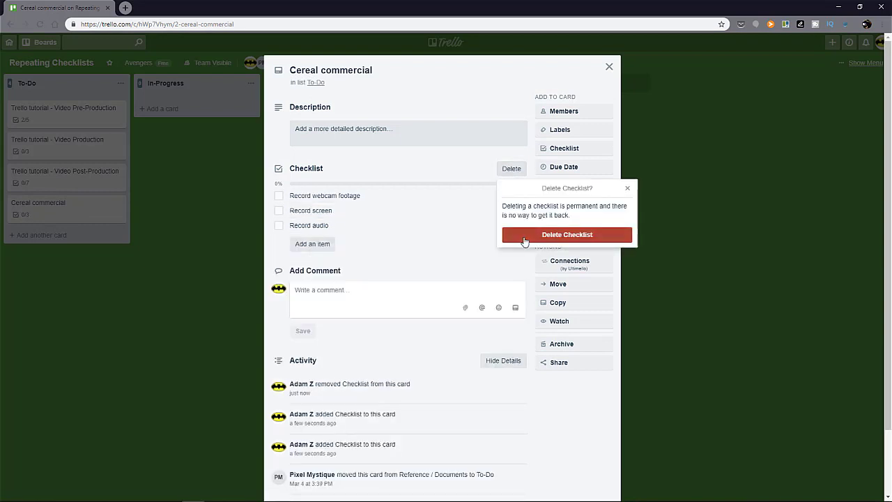
left_click(525, 236)
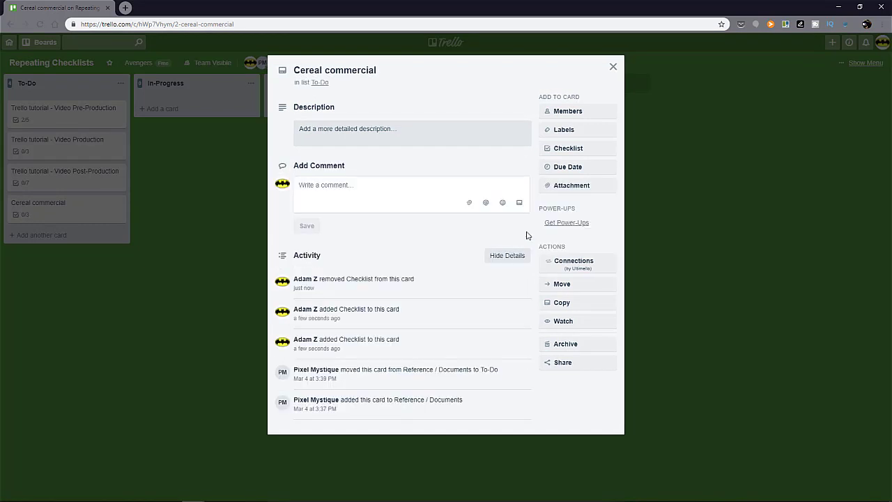
Add an unticked copy of the five-item Pre-Production checklist to Cereal commercial
left_click(572, 151)
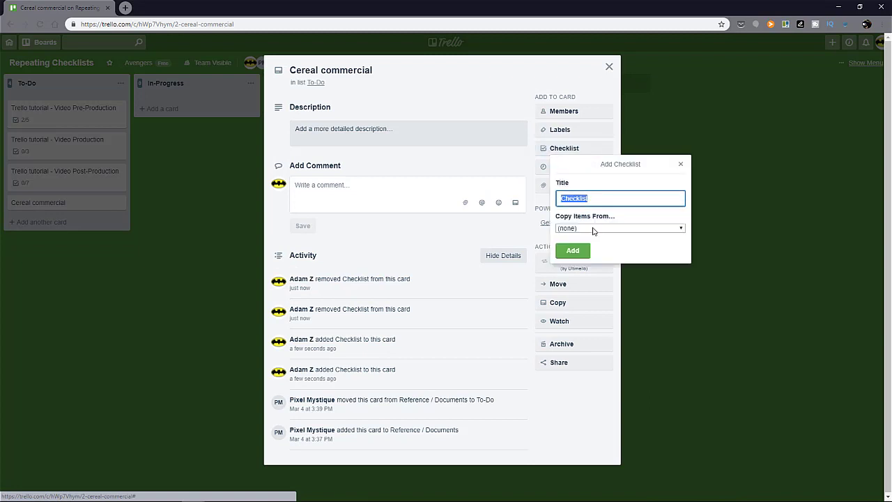
left_click(596, 229)
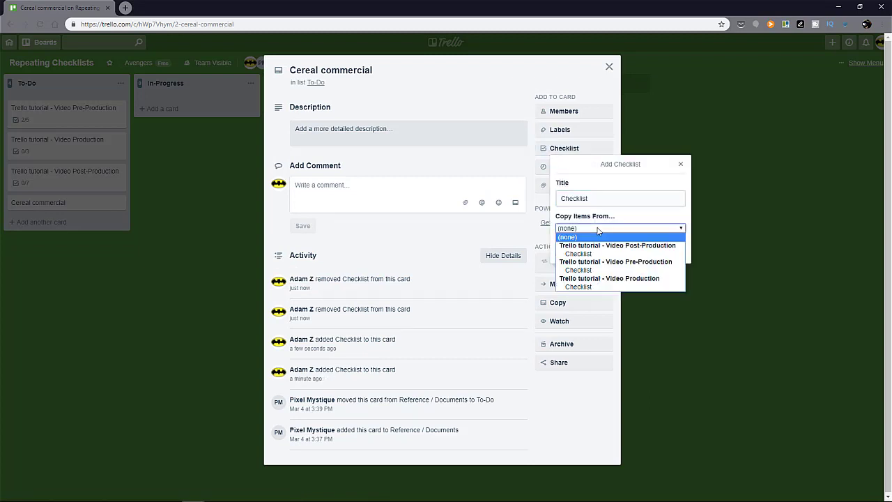
left_click(591, 271)
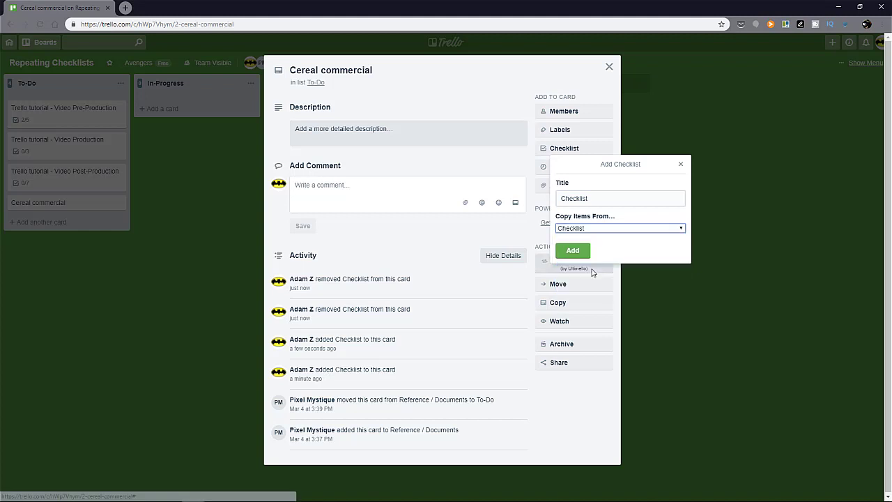
left_click(580, 251)
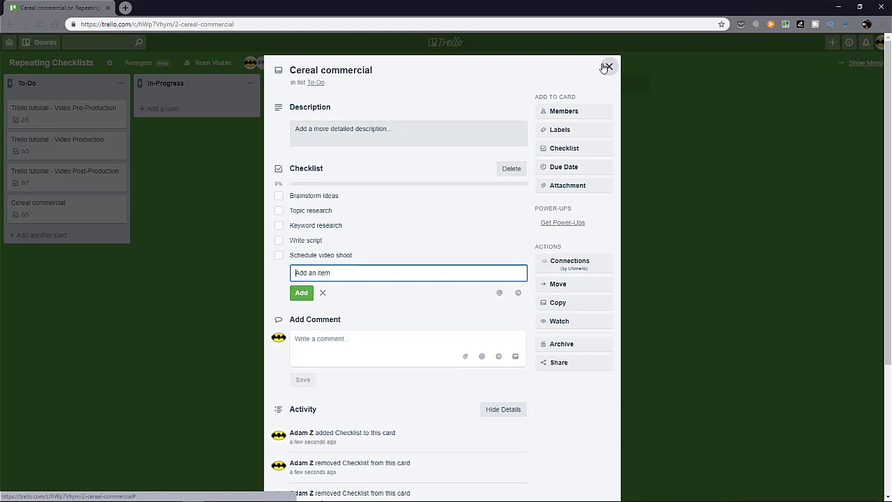
left_click(567, 148)
left_click(619, 228)
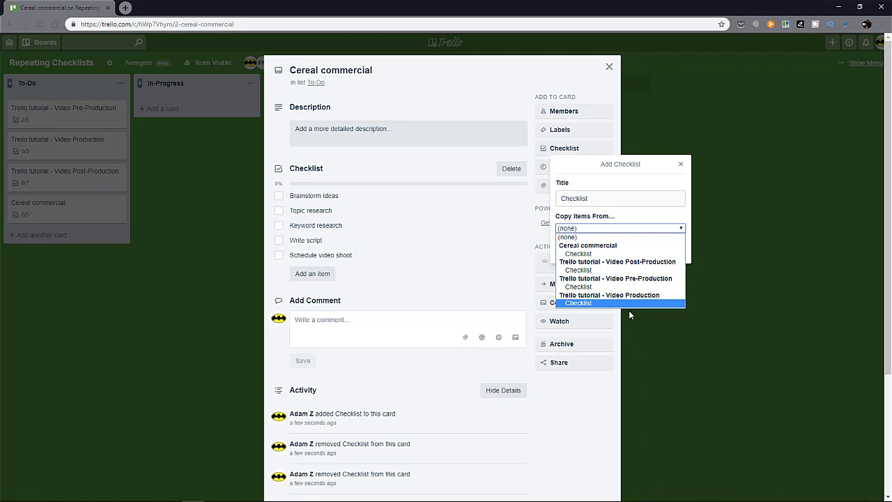
left_click(682, 166)
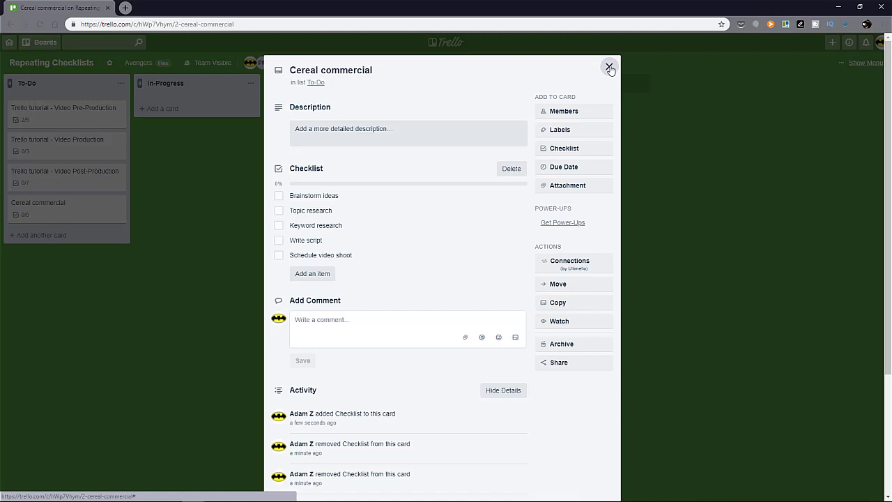
Create a 'Video Pre-Production template' card in the Reference / Documents list
left_click(609, 67)
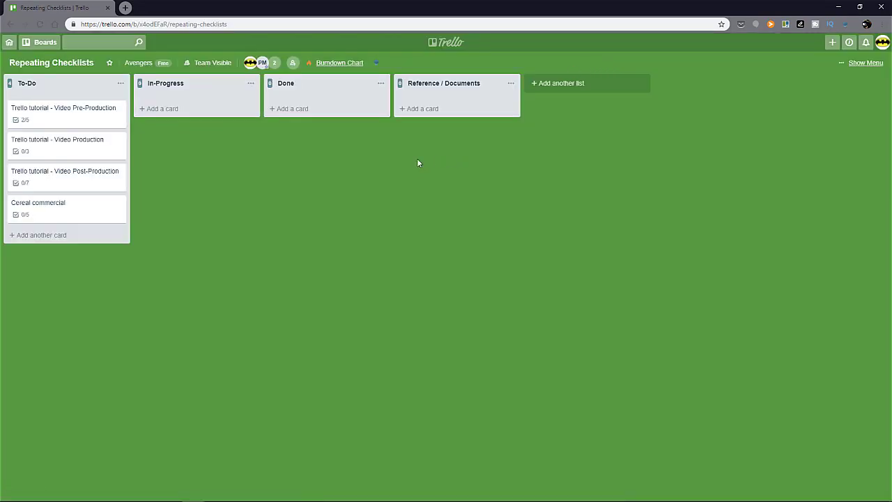
left_click(432, 112)
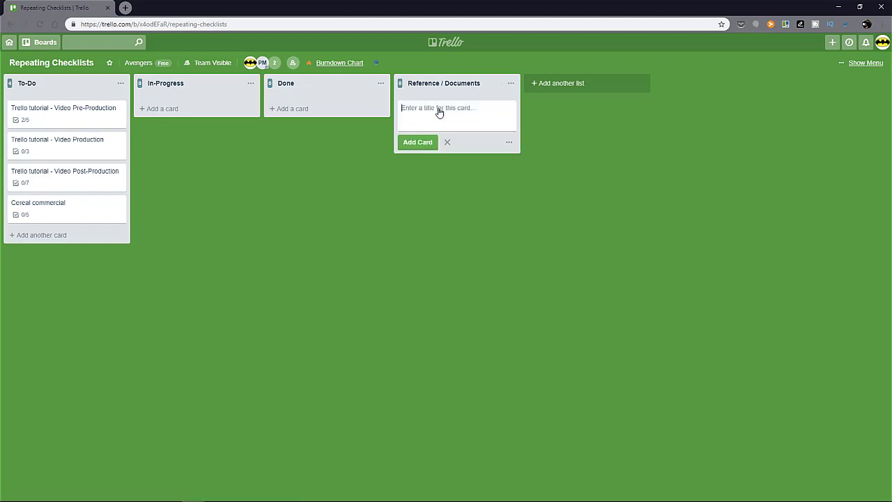
type("Video Pre-Production template")
left_click(433, 142)
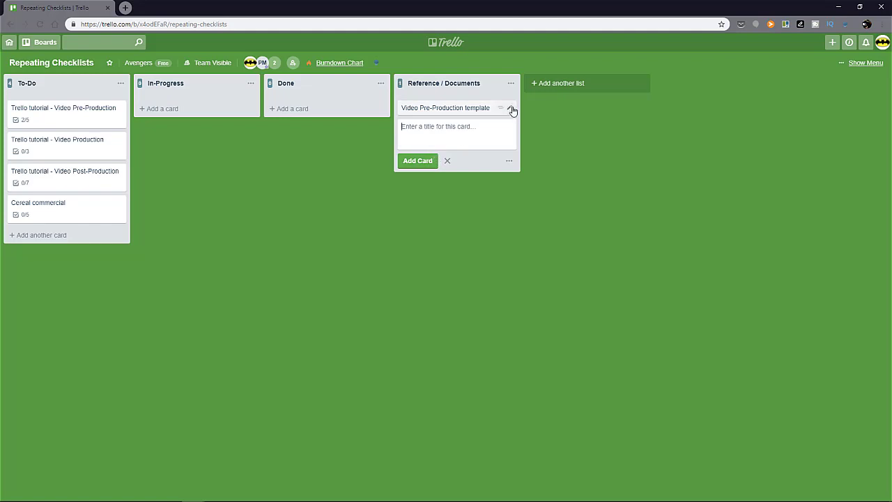
Give the template card a copy of the five-item Pre-Production checklist
left_click(473, 111)
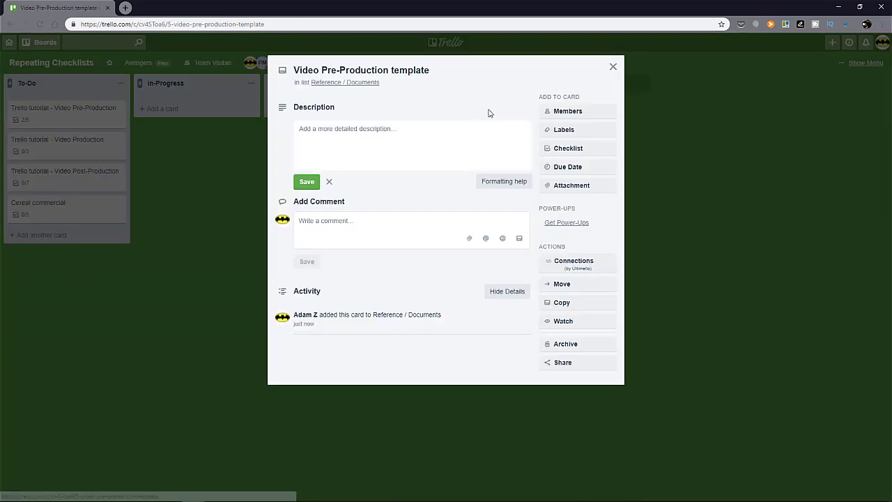
left_click(573, 152)
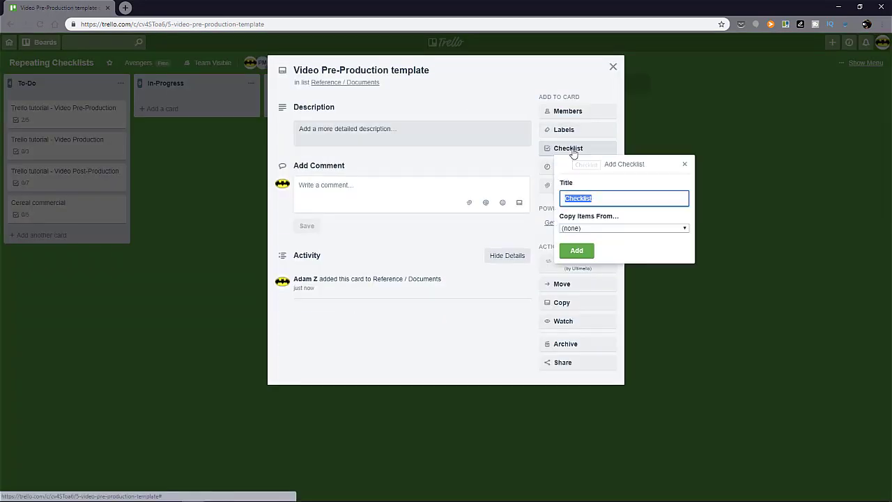
left_click(631, 229)
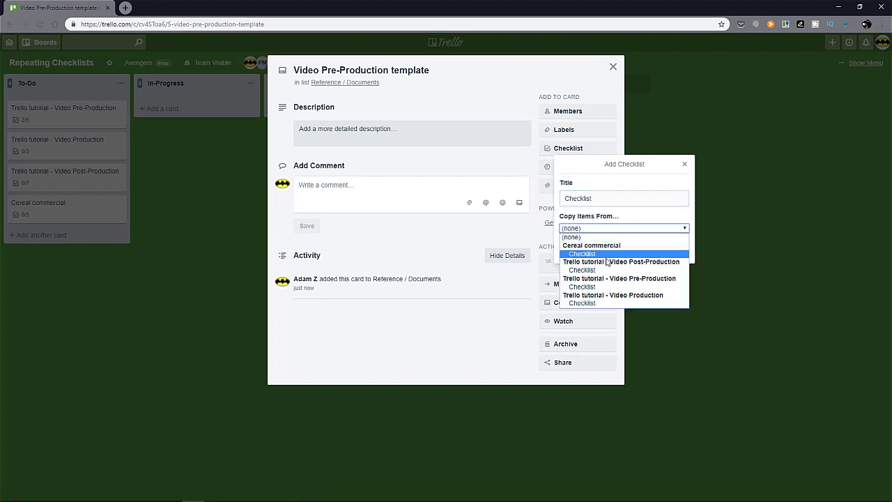
left_click(612, 287)
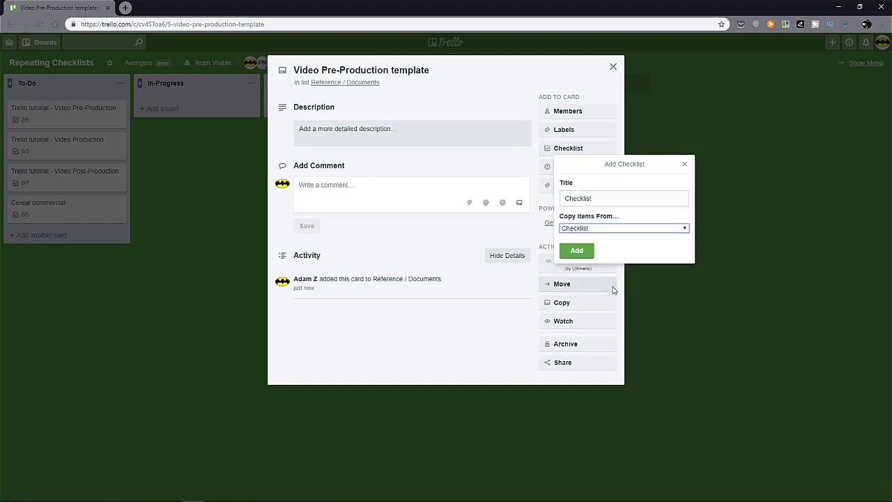
left_click(593, 256)
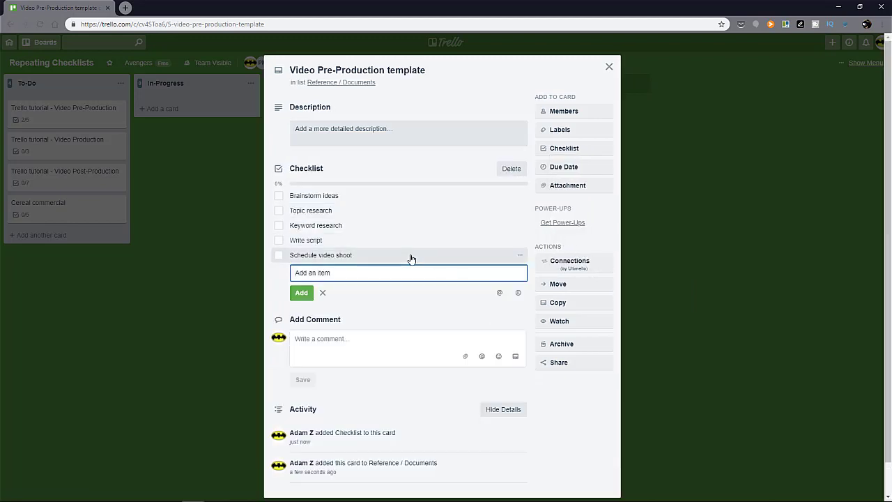
left_click(291, 68)
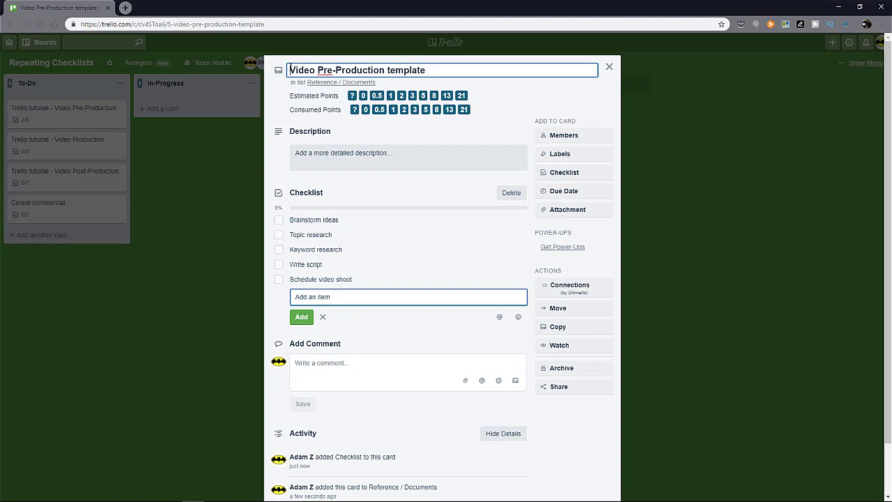
left_click(580, 173)
left_click(591, 257)
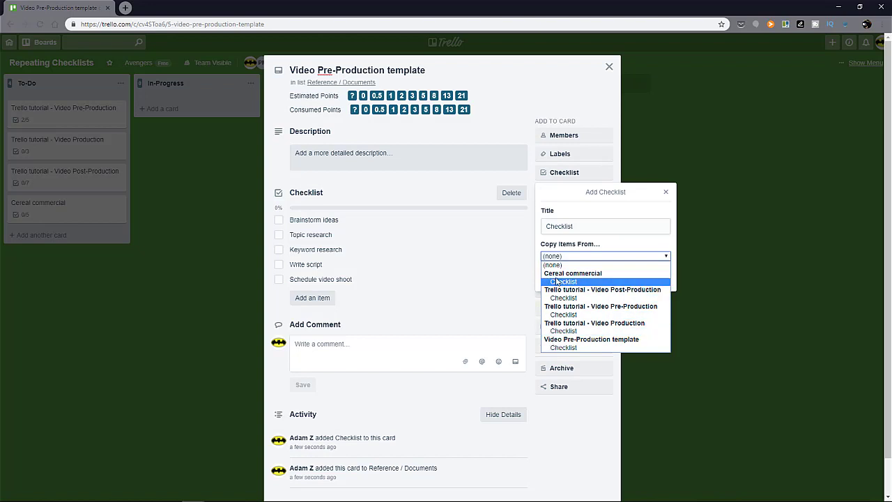
Rename the template card to '! Video Pre-Production template'
left_click(666, 194)
left_click(293, 69)
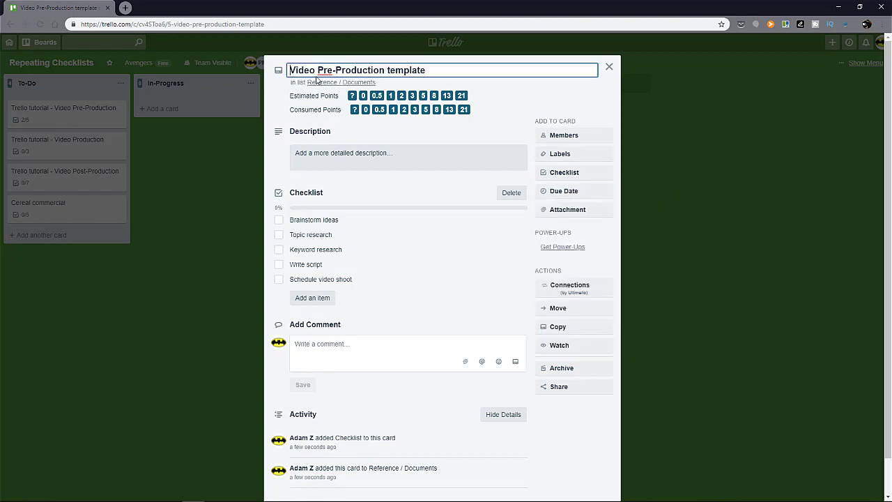
type("! c")
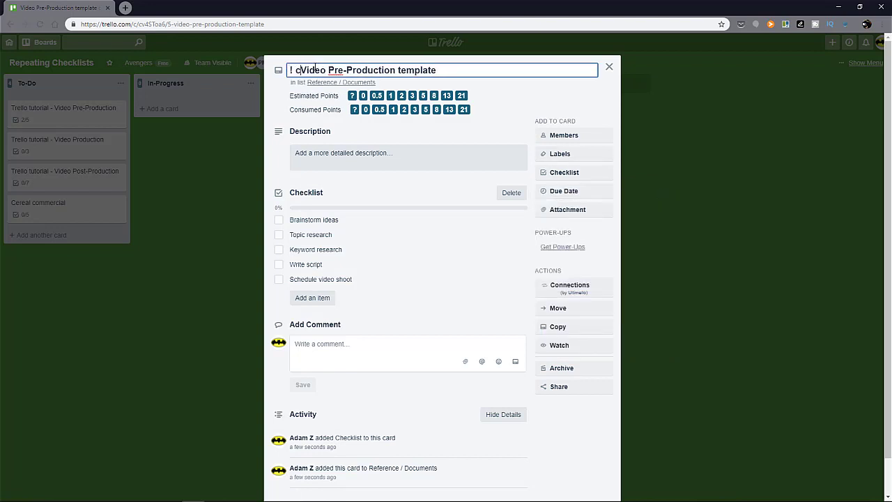
key("BackSpace")
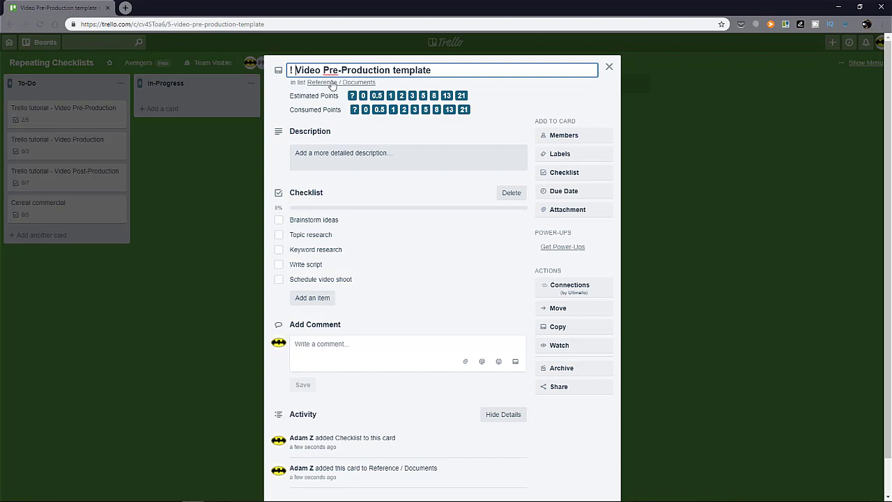
key("Return")
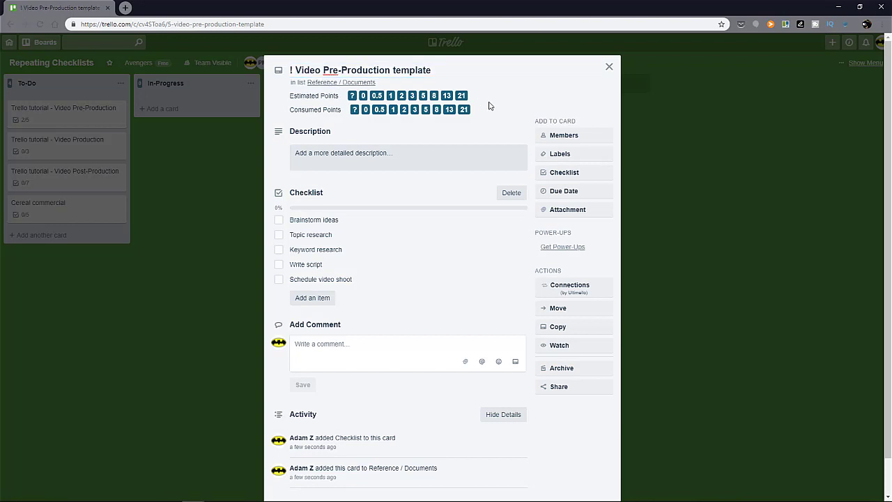
Add a 'Cereal commercial 2' card to the To-Do list
left_click(608, 66)
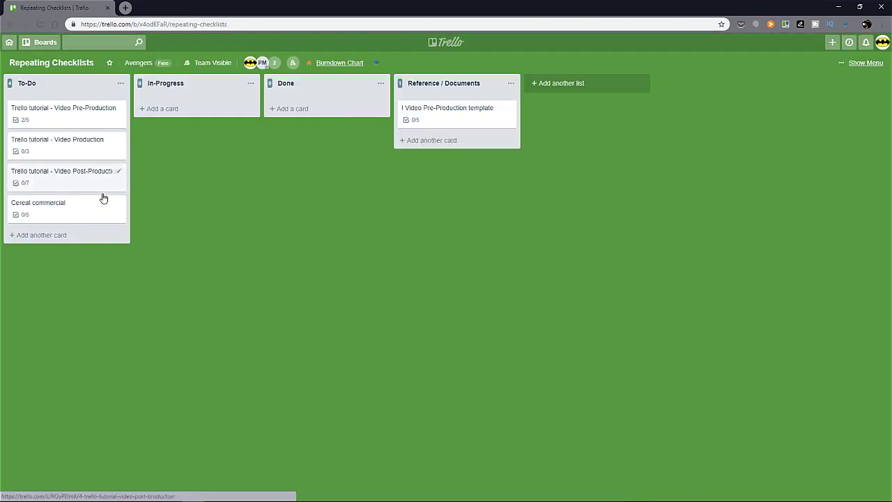
left_click(66, 237)
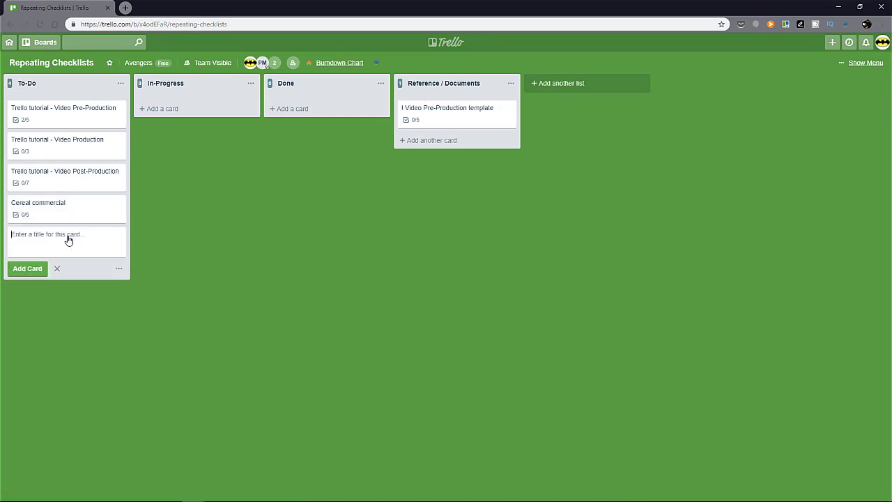
type("Cereal commercial 2")
key("Return")
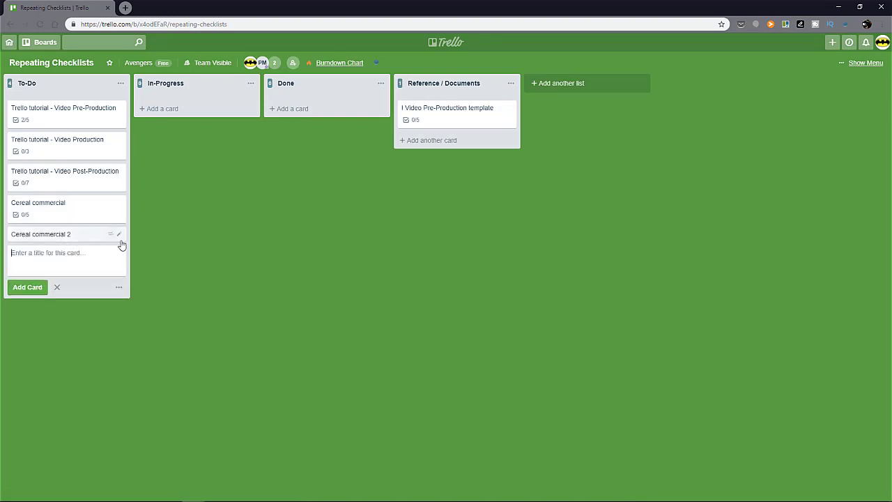
Open Cereal commercial 2 and review the Copy Items From checklists without adding one
left_click(84, 238)
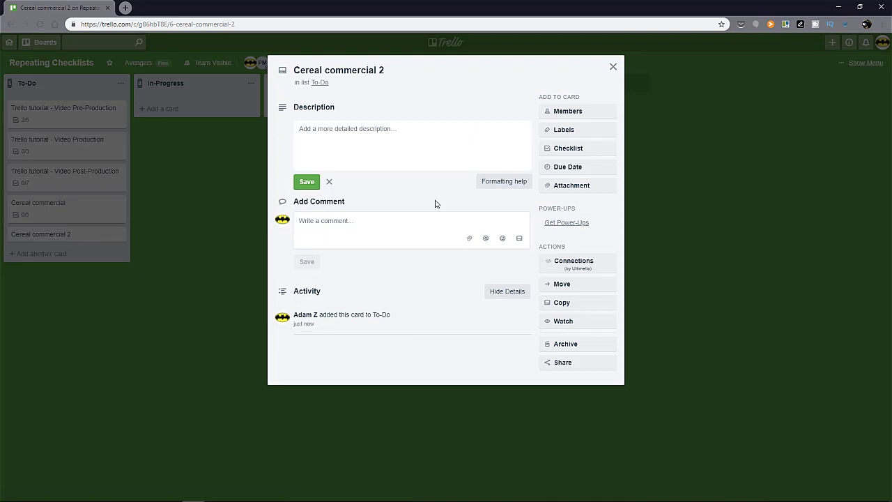
left_click(577, 154)
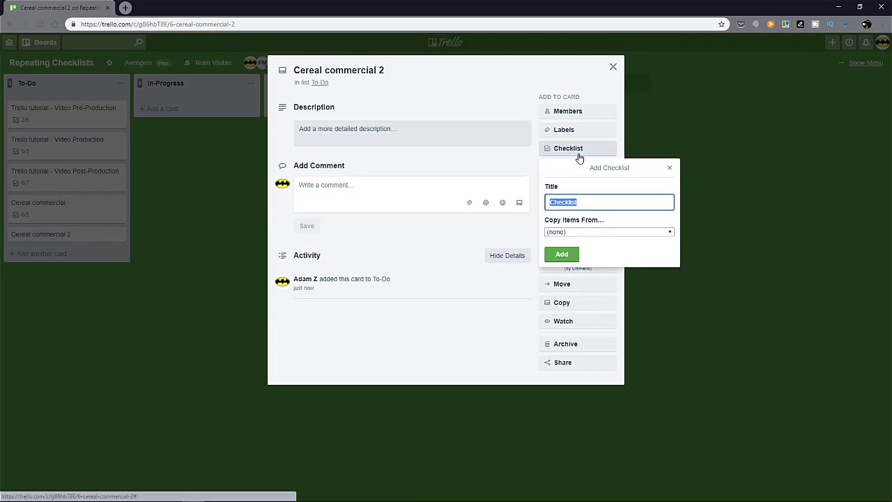
left_click(620, 233)
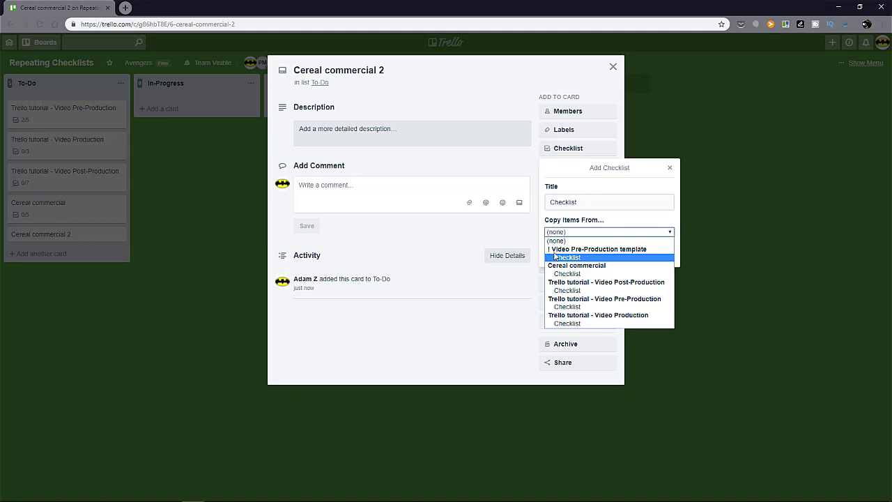
left_click(670, 168)
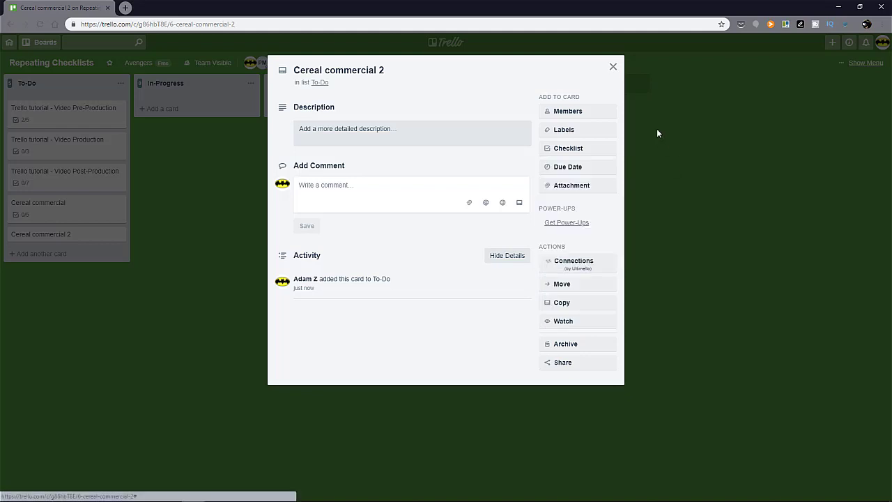
Close Cereal commercial 2 and bring up the ! Video Pre-Production template card's quick-edit menu
left_click(613, 67)
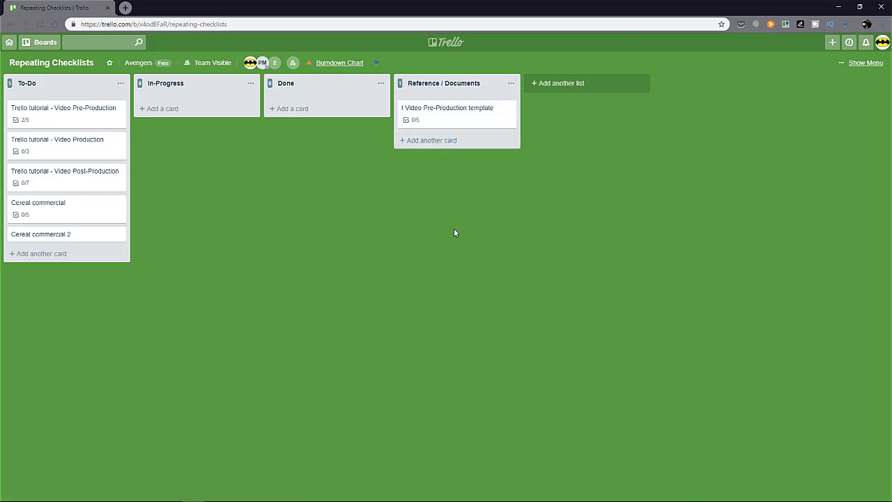
left_click(411, 112)
Copy the ! Video Pre-Production template card, checklist included, to the bottom of To-Do
left_click(510, 109)
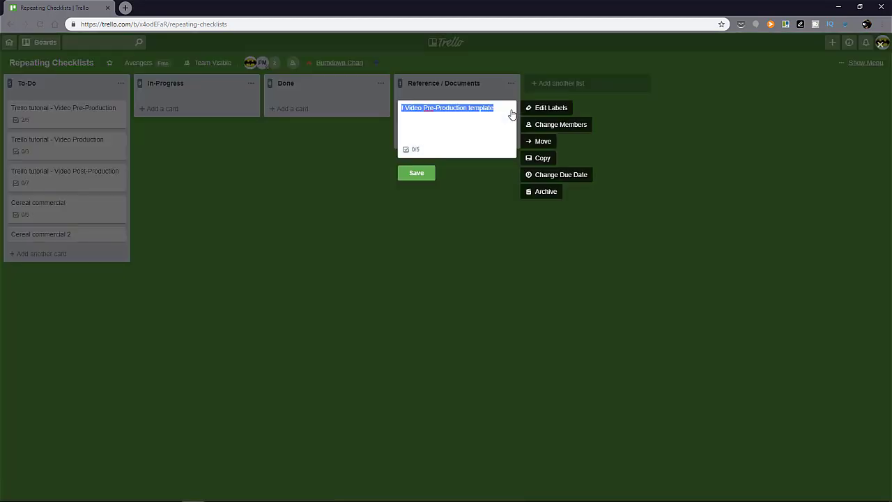
left_click(538, 159)
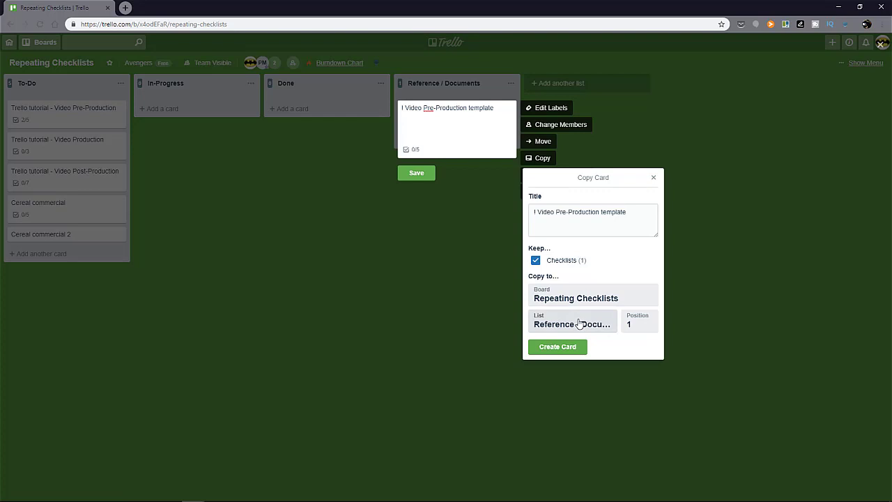
left_click(578, 324)
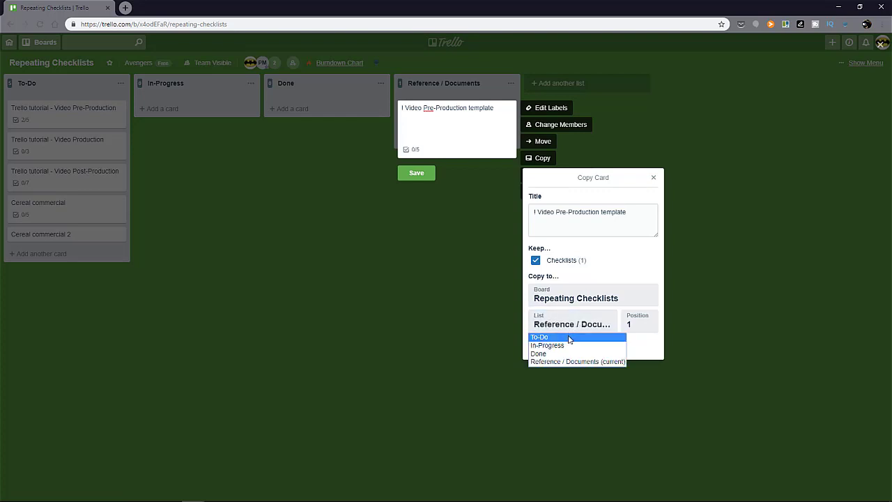
left_click(569, 338)
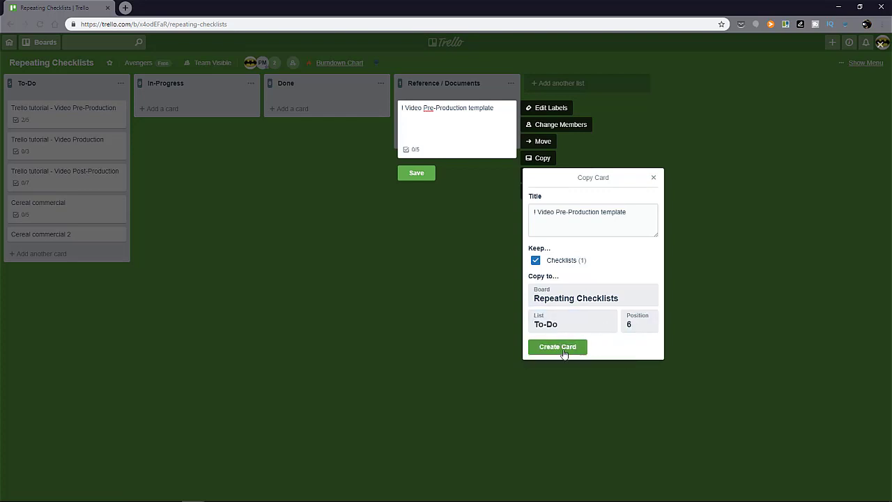
left_click(565, 349)
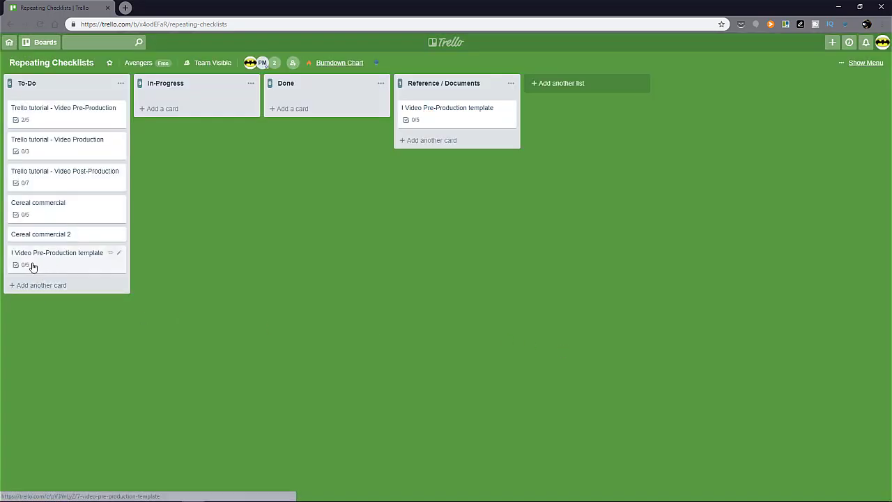
Rename the copied To-Do card to 'New title', keeping its 0/5 checklist
left_click(32, 266)
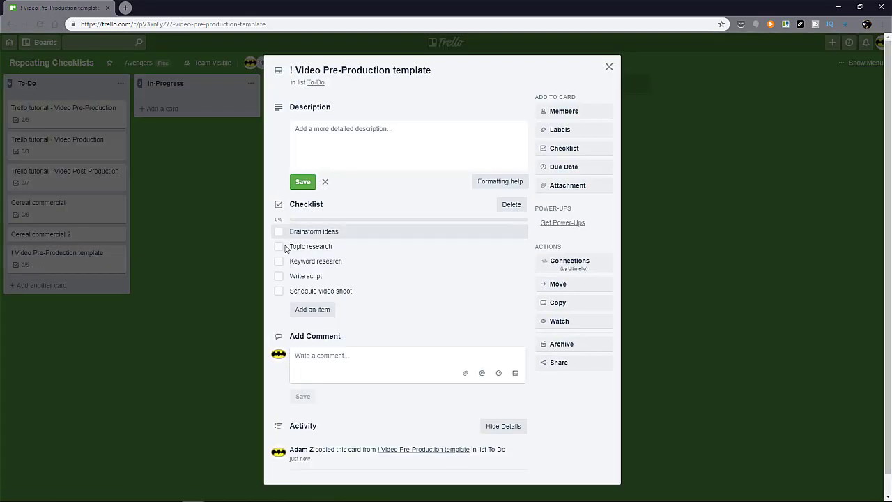
triple_click(348, 69)
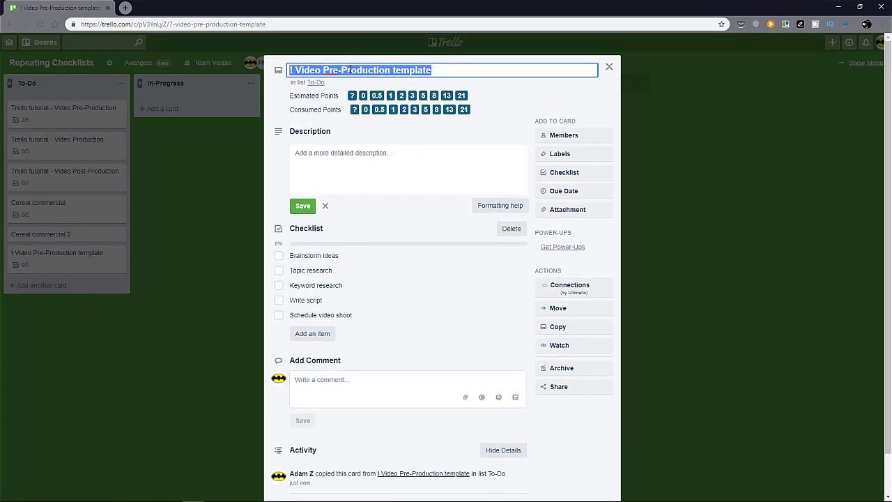
type("New title")
key("Return")
left_click(334, 154)
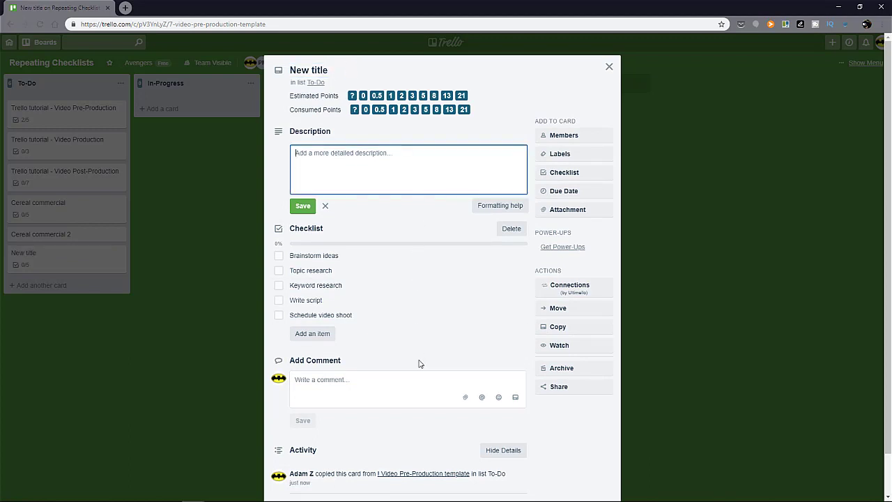
scroll(419, 363, "down", 1)
scroll(563, 307, "up", 1)
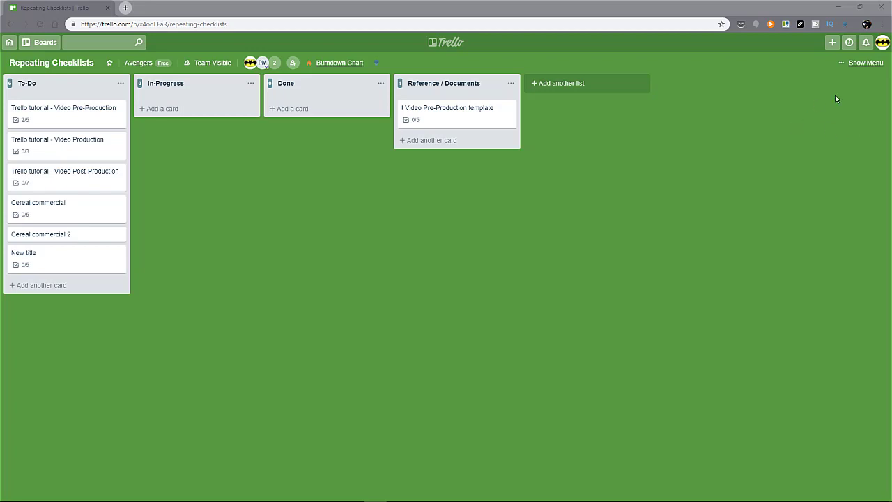
Search the board's Power-Ups for 'repeater' and add Card Repeater to Repeating Checklists
left_click(864, 63)
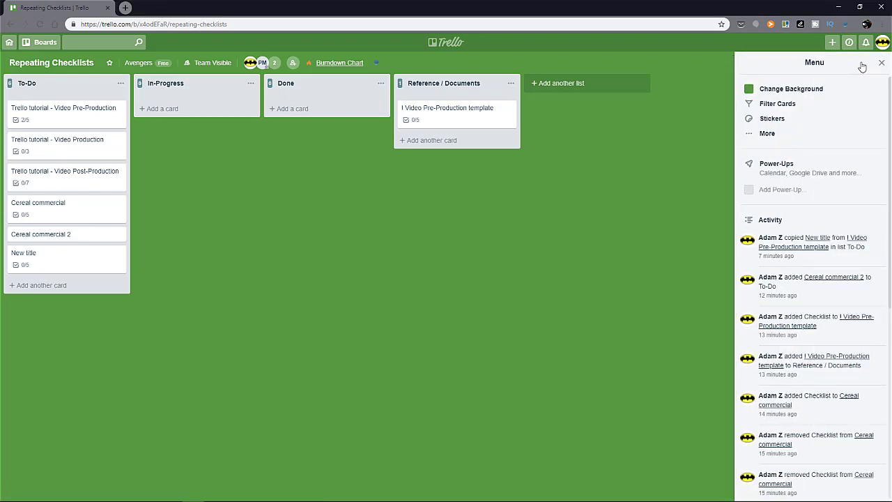
left_click(780, 191)
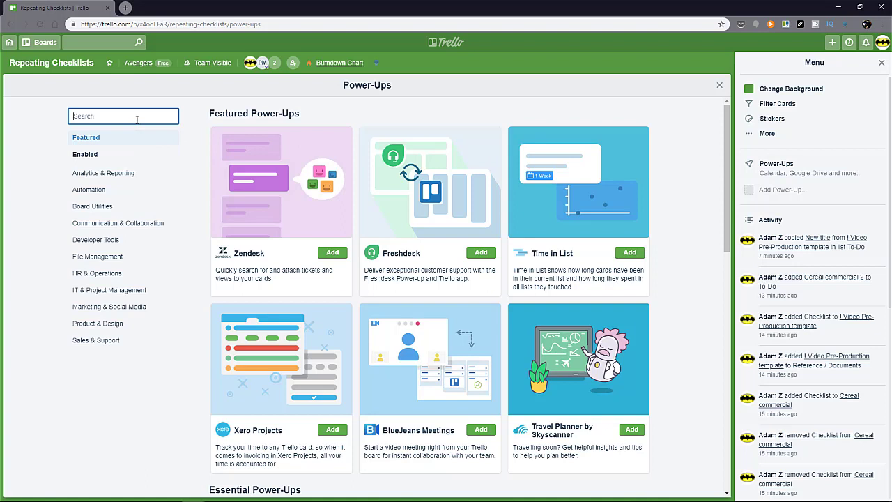
type("repeater")
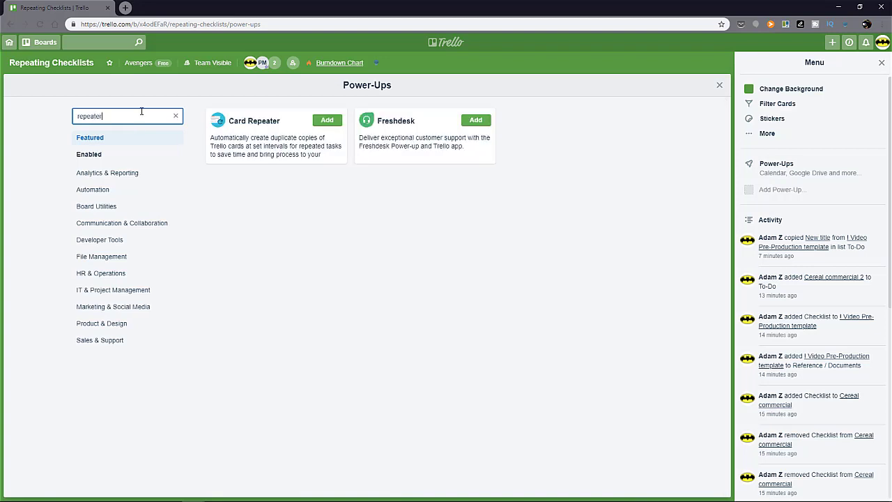
left_click(294, 135)
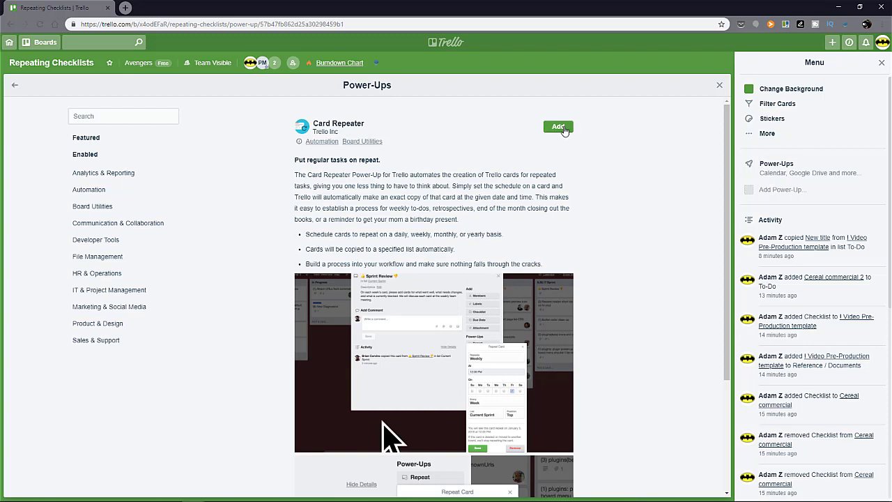
left_click(558, 127)
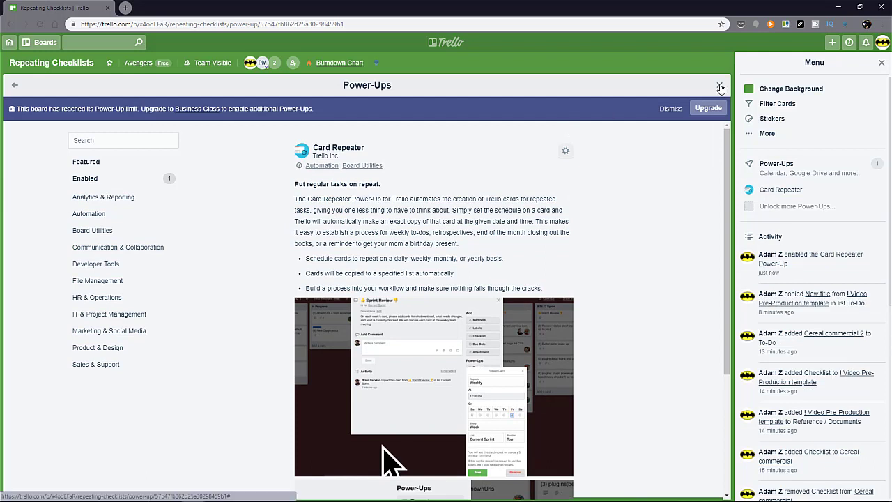
left_click(720, 86)
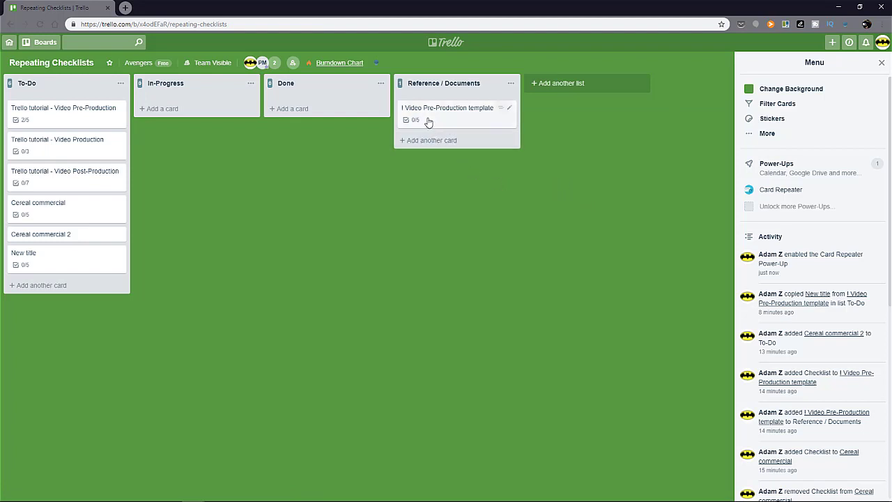
Copy the '!' template card with its checklist as 'Video Pre-Production template' and open the copy
left_click(511, 109)
left_click(539, 159)
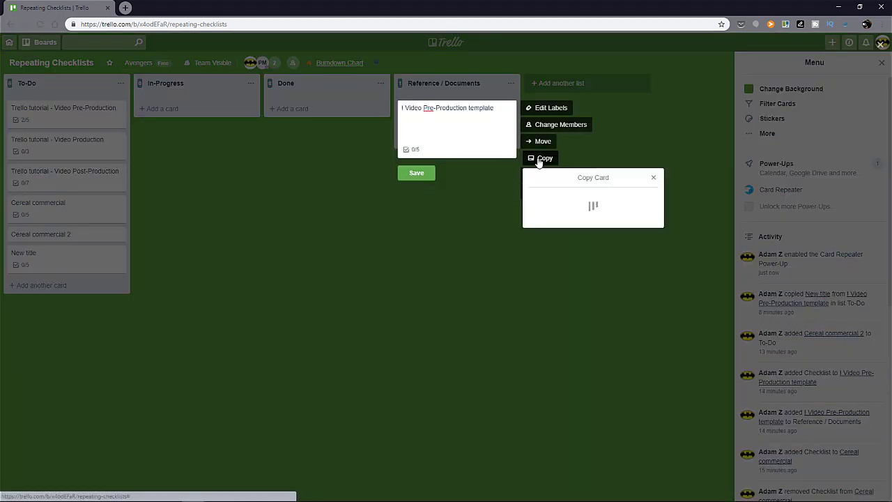
left_click_drag(538, 211, 528, 214)
key("BackSpace")
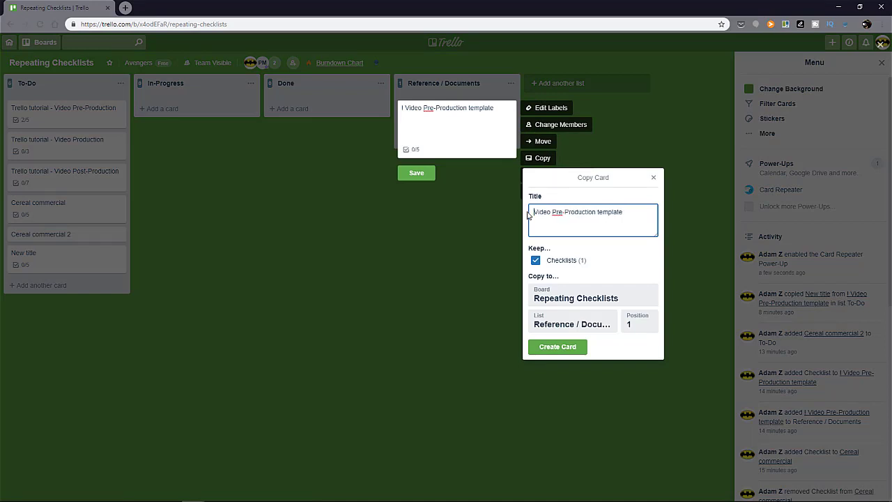
left_click(561, 351)
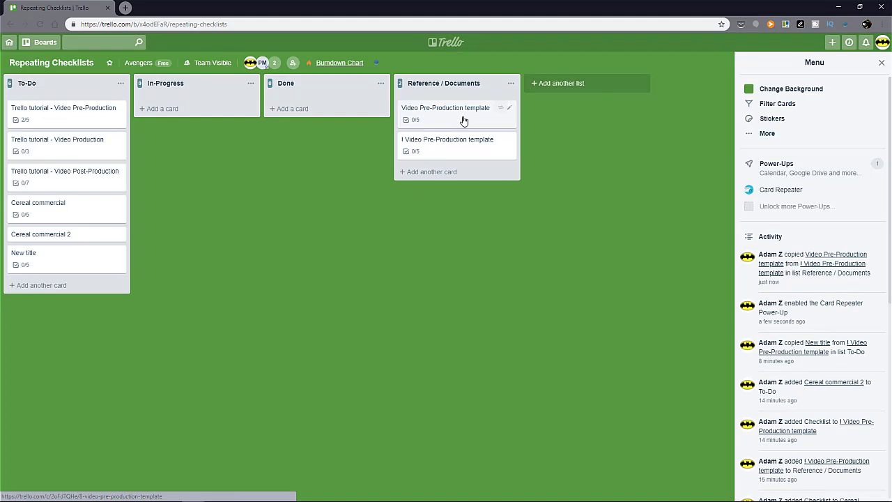
left_click(463, 123)
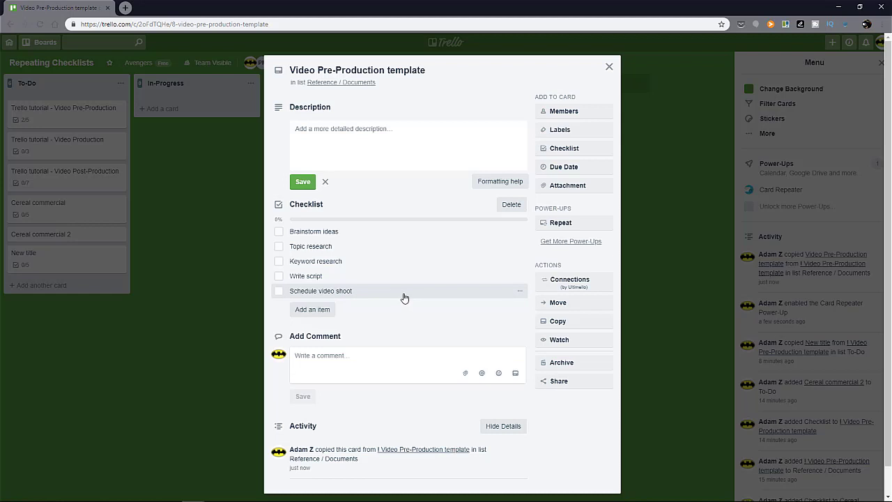
Set the card's repeat to create cards in the To-Do list, keeping the weekly interval
left_click(603, 232)
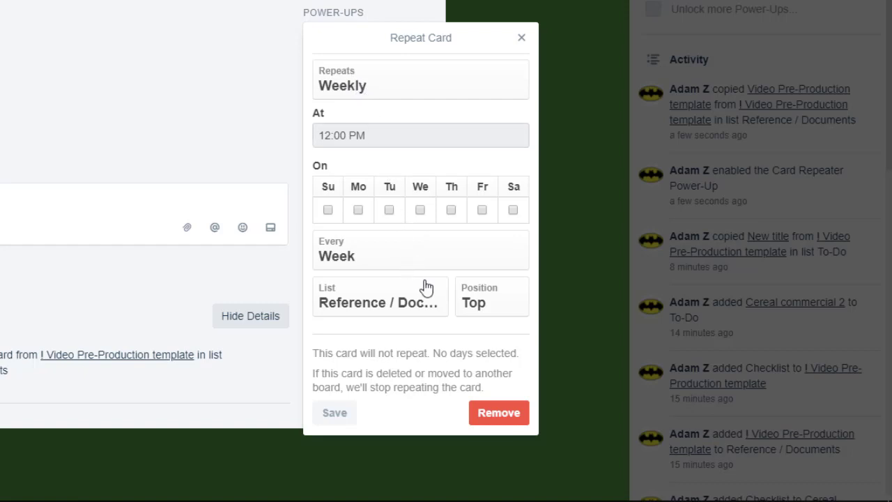
left_click(380, 302)
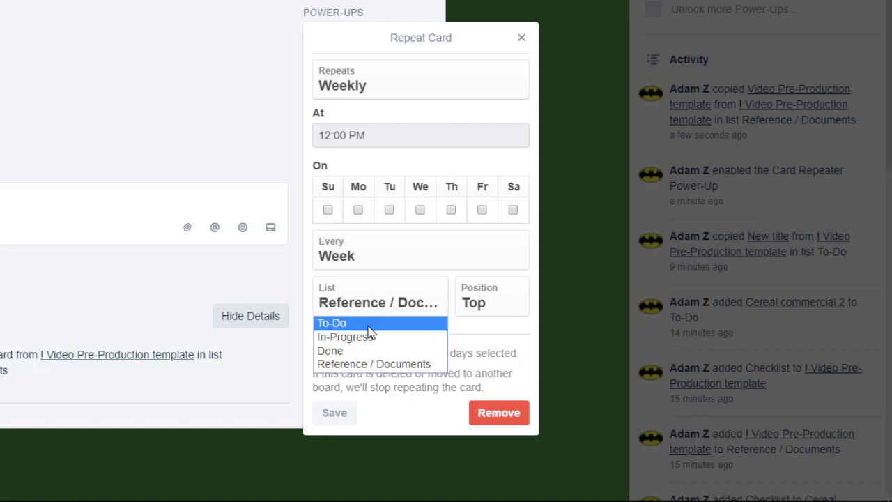
left_click(368, 326)
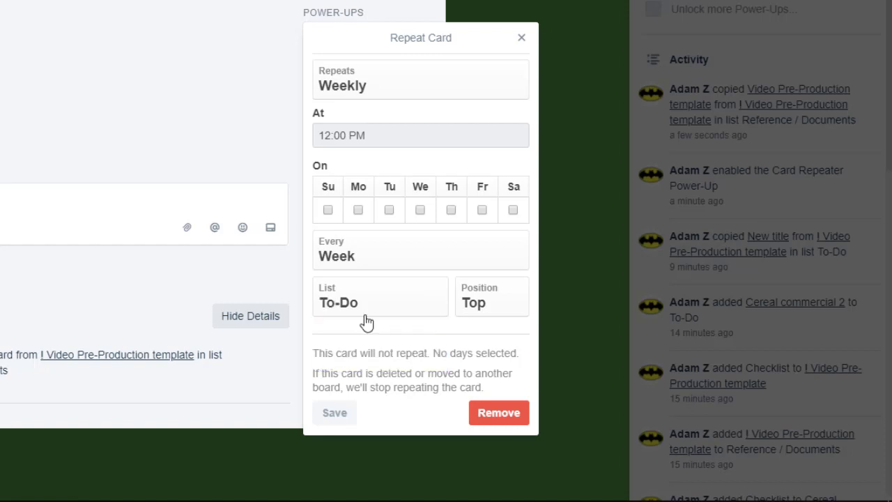
left_click(359, 257)
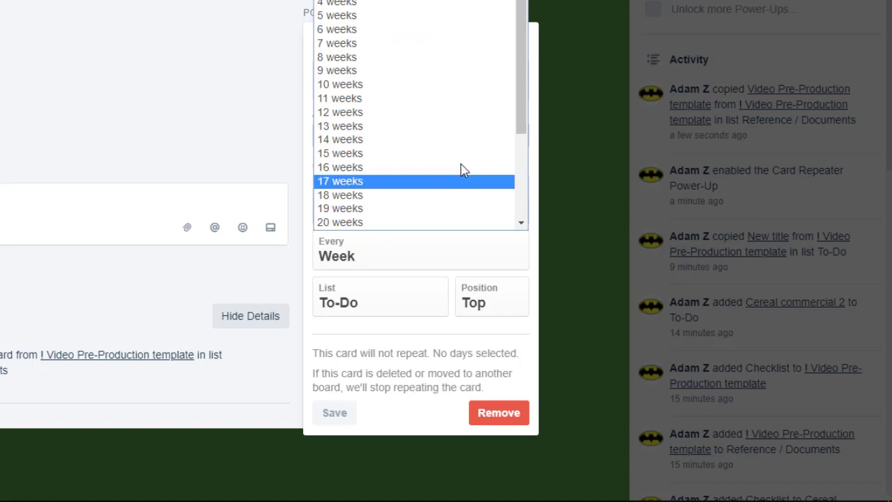
left_click_drag(523, 135, 518, 39)
key("Escape")
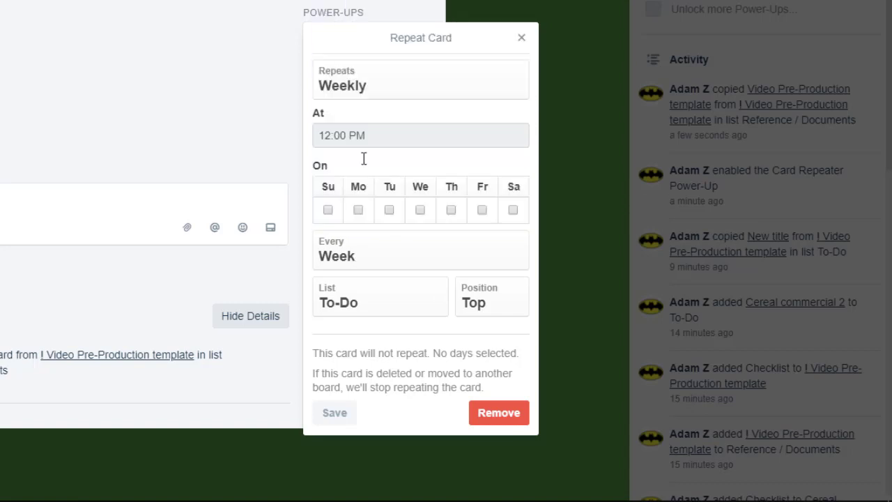
Select Monday through Friday as the repeat days
left_click(358, 210)
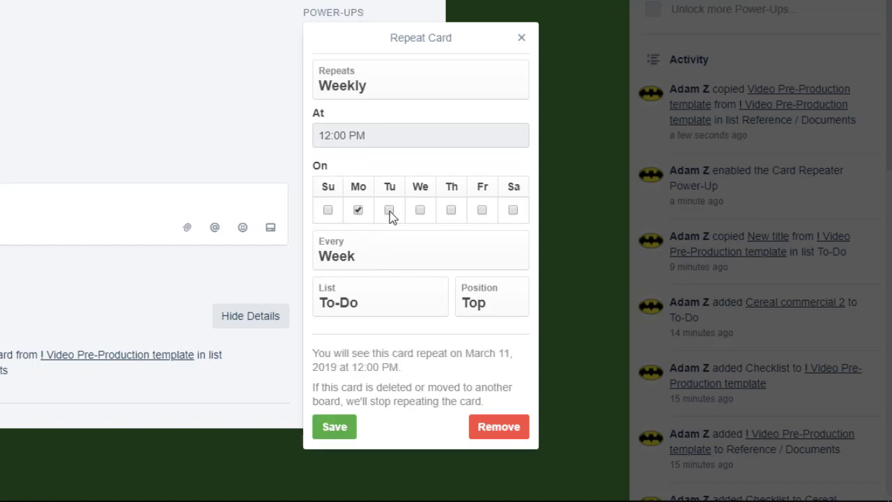
left_click(389, 210)
left_click(420, 210)
left_click(450, 210)
left_click(484, 211)
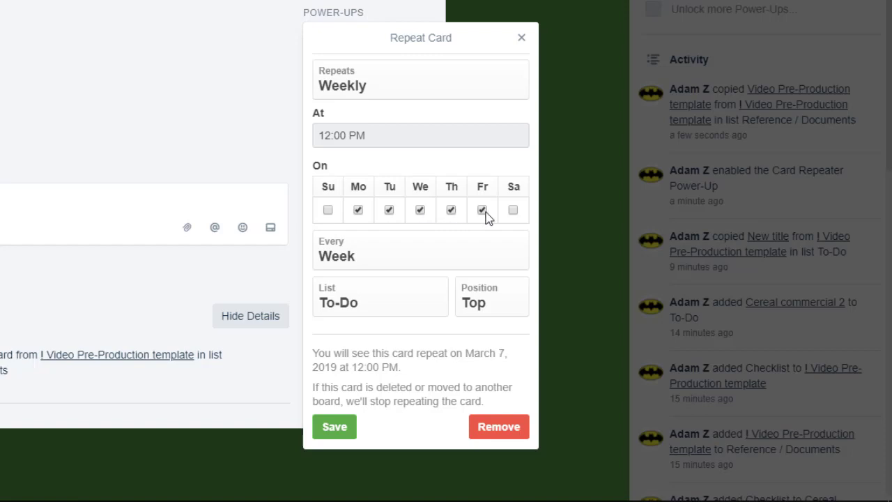
Set the repeat time to 9:00 AM and review the next-repeat summary
left_click(324, 136)
left_click_drag(323, 136, 330, 137)
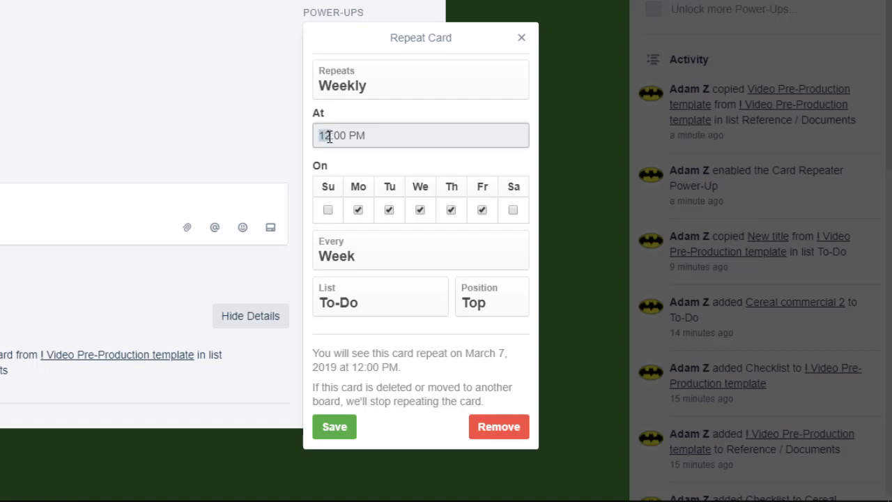
type("9:00 am")
double_click(351, 136)
type("AM")
left_click(402, 169)
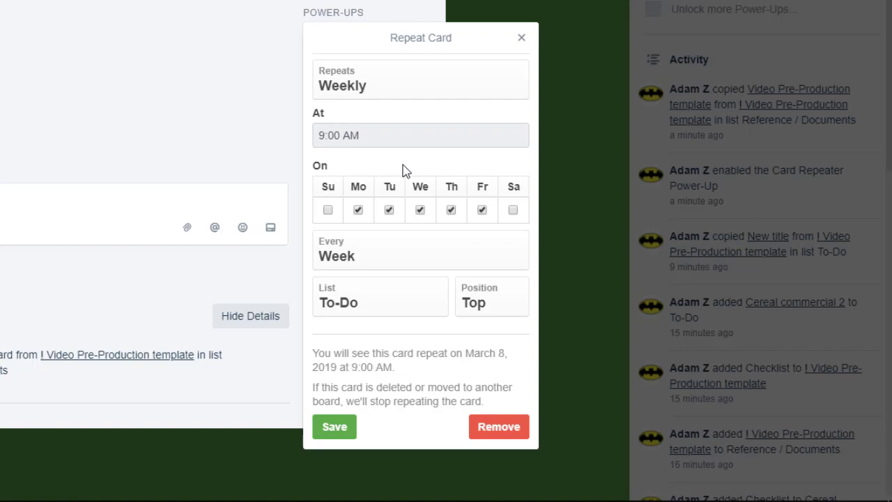
left_click_drag(313, 353, 404, 373)
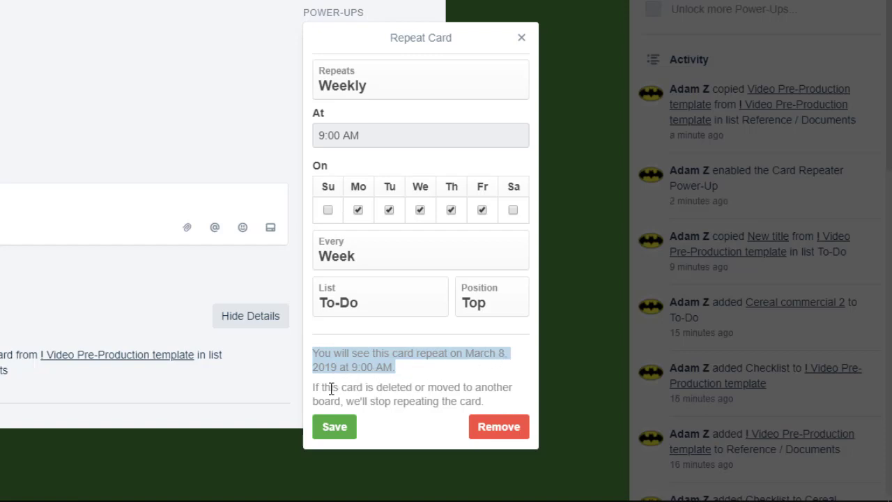
left_click_drag(315, 388, 512, 408)
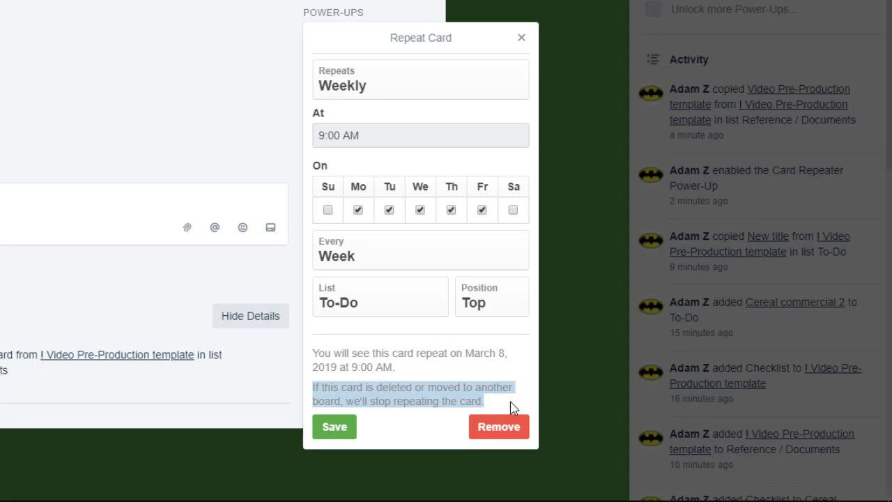
Save the weekday 9:00 AM repeat, recheck its settings, and close the card
left_click(342, 429)
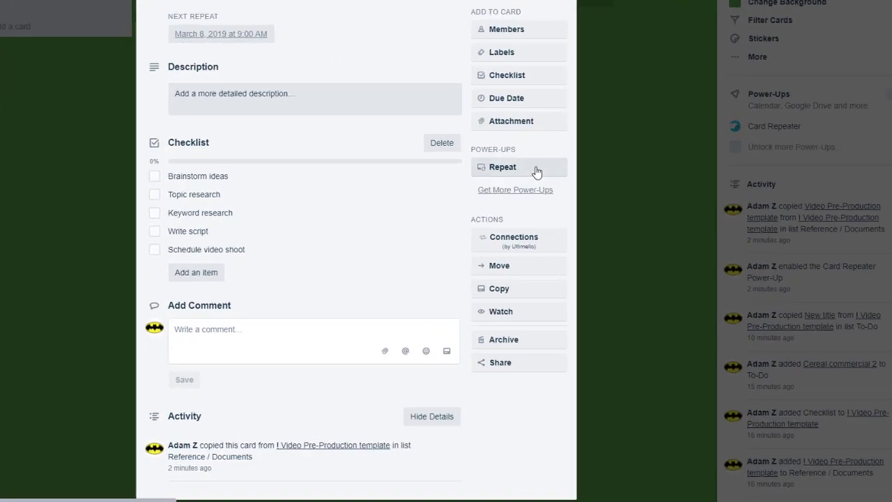
left_click(560, 223)
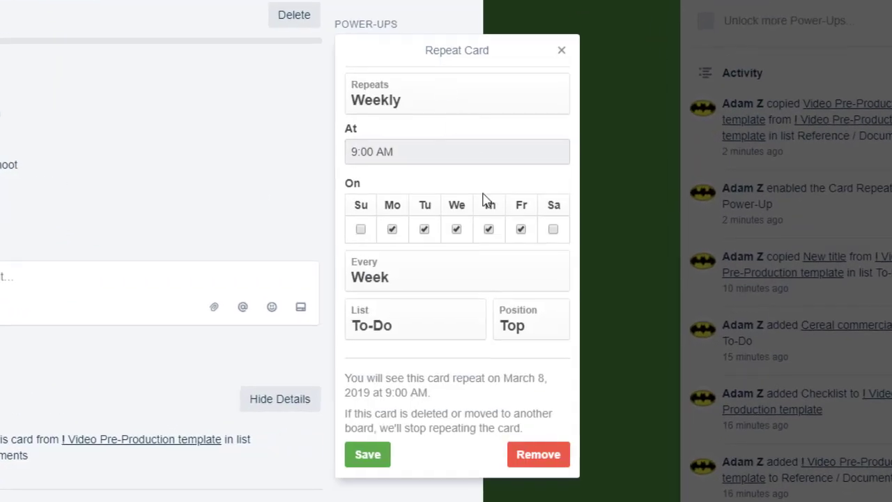
left_click_drag(411, 415, 457, 417)
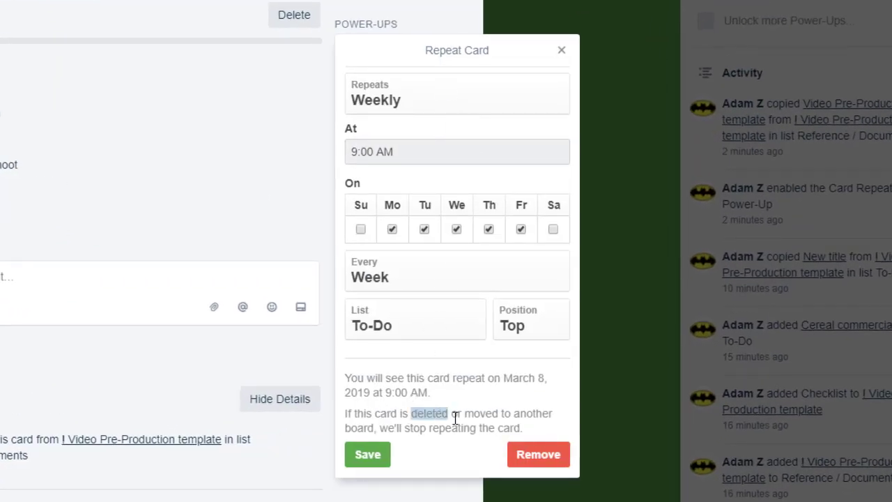
left_click(440, 430)
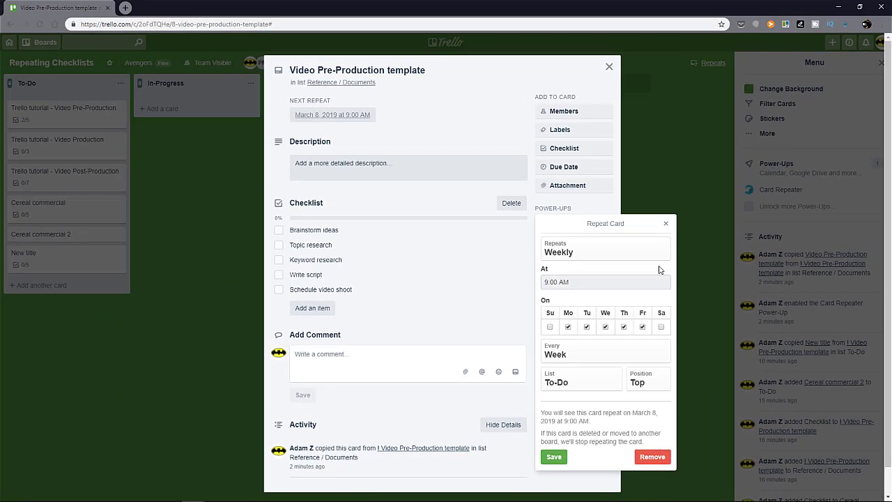
left_click(665, 224)
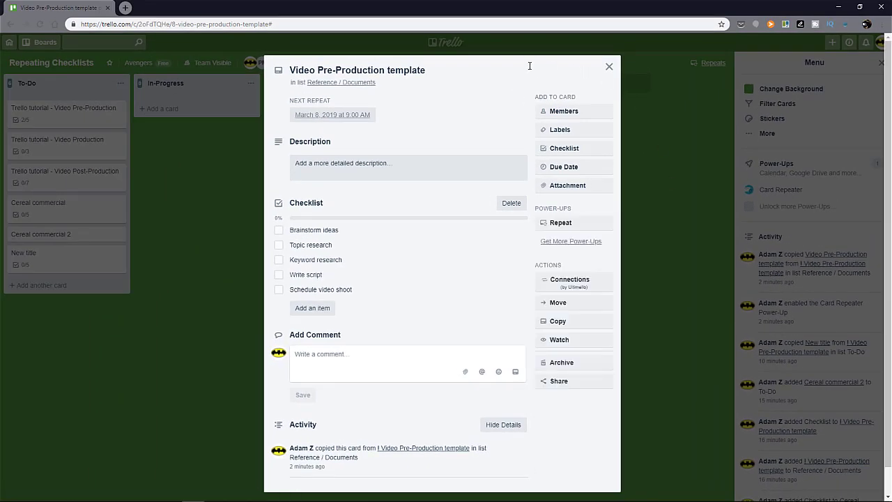
left_click(608, 67)
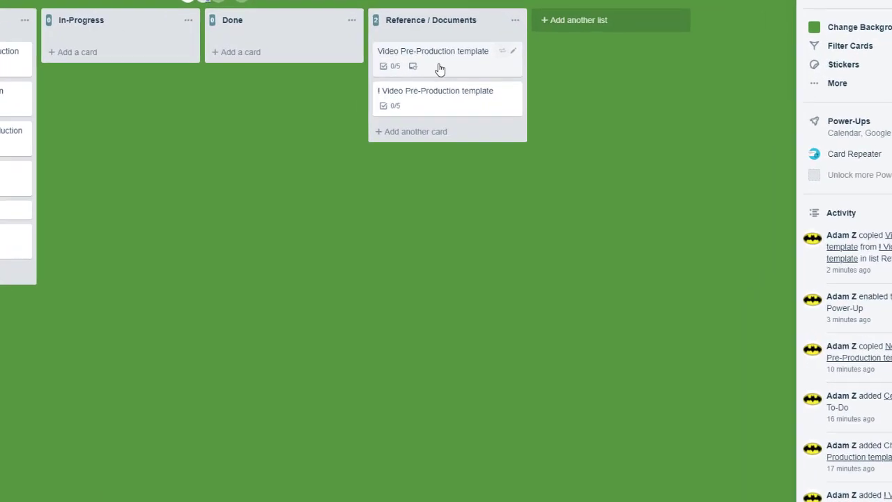
Remove the repeat schedule from the Video Pre-Production template card
left_click(440, 69)
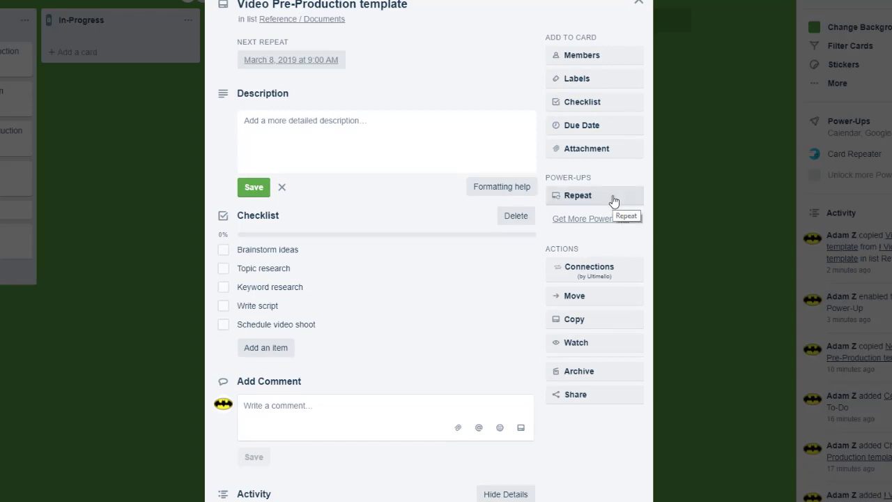
left_click(613, 202)
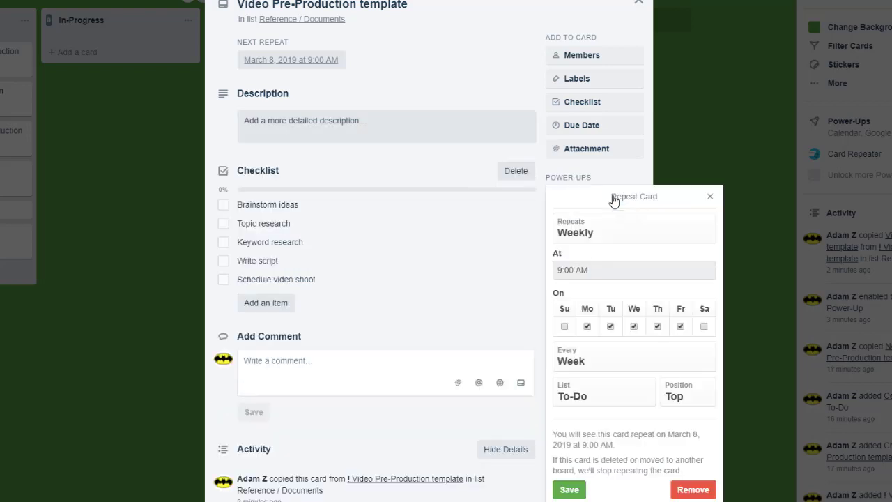
left_click(691, 489)
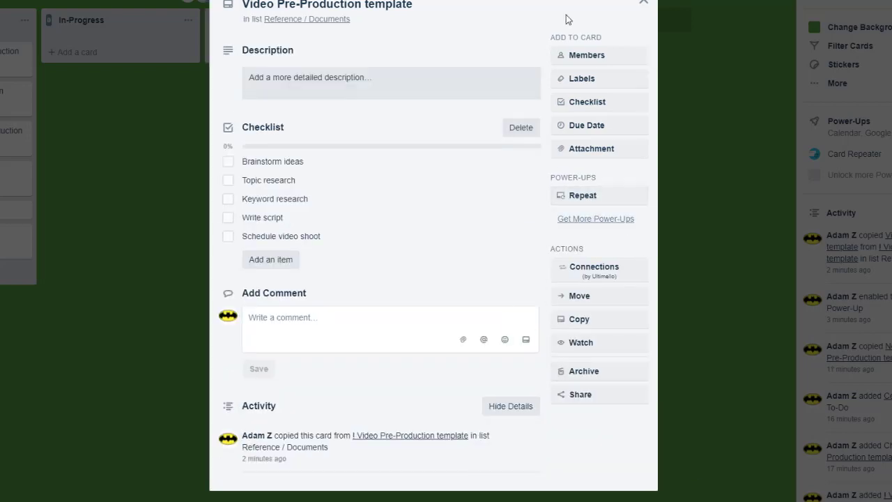
Archive the Video Pre-Production template card and permanently delete it
left_click(598, 373)
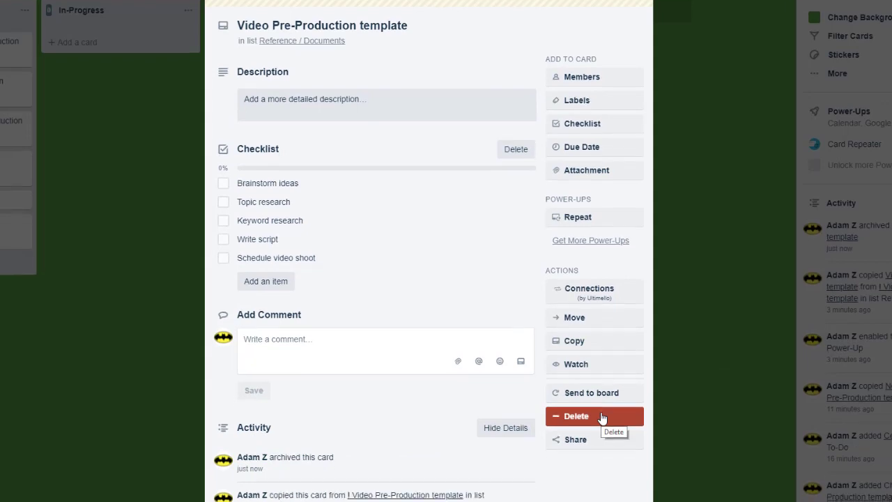
left_click(603, 427)
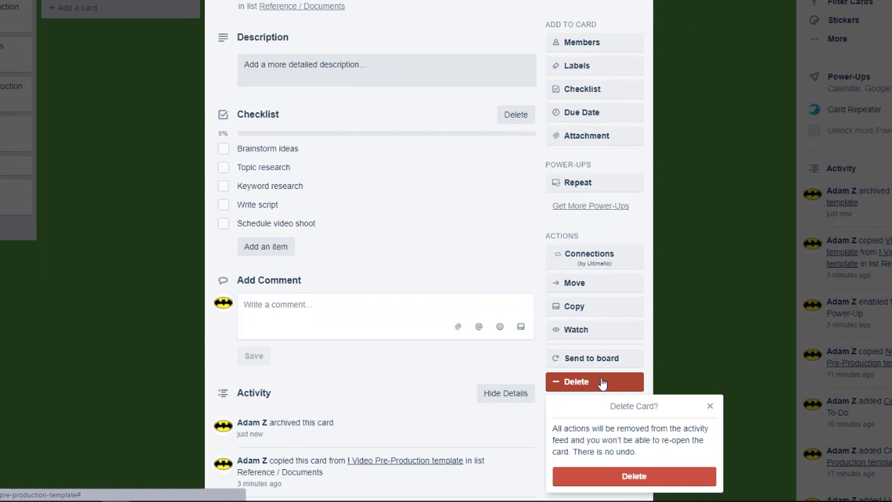
left_click(659, 477)
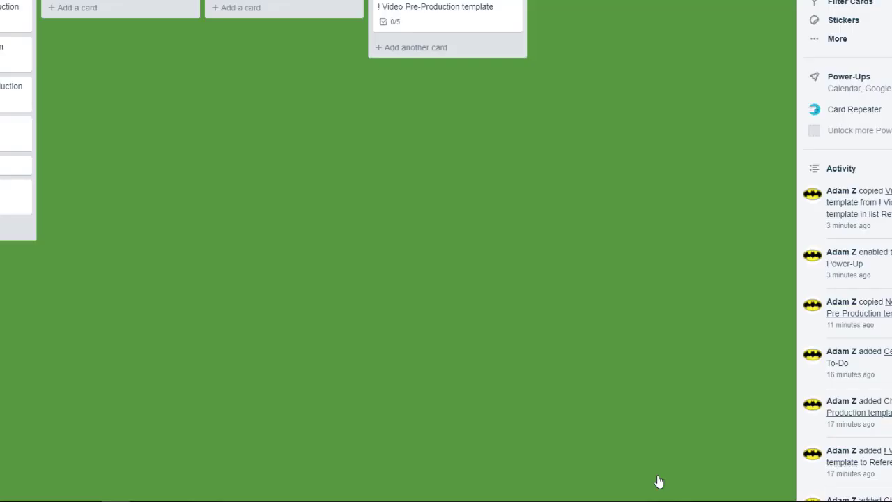